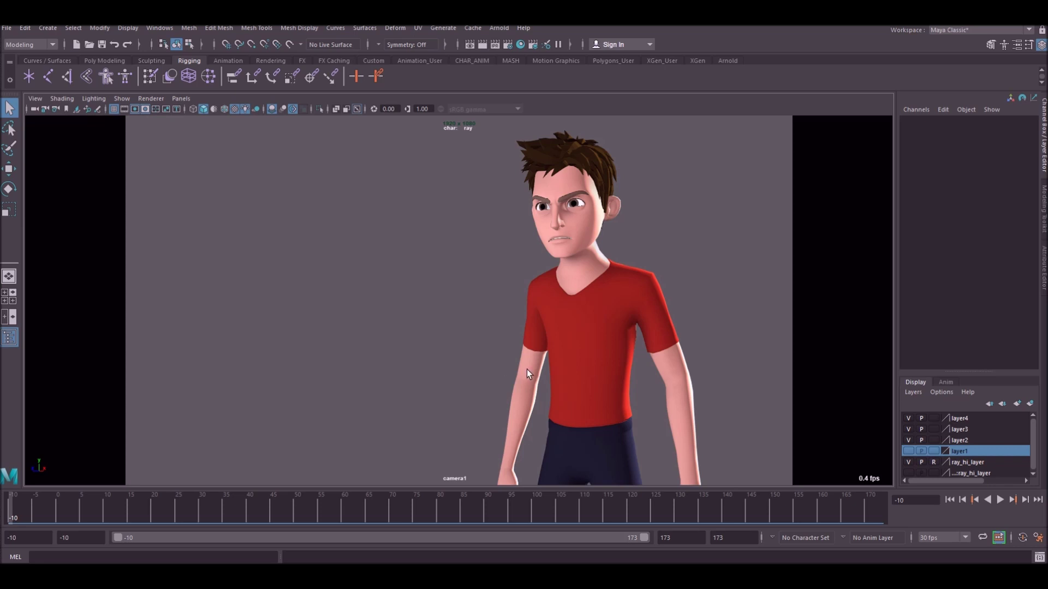
Play the character animation through the shot camera and scrub back to frame 30 to review the performance
left_click(999, 500)
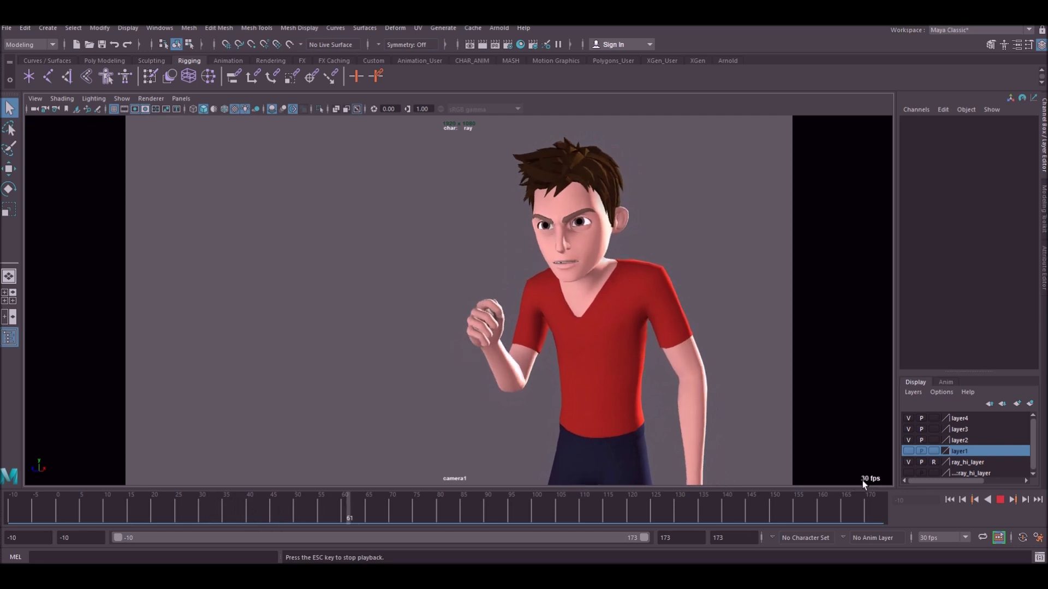
left_click(999, 500)
left_click_drag(537, 501, 202, 524)
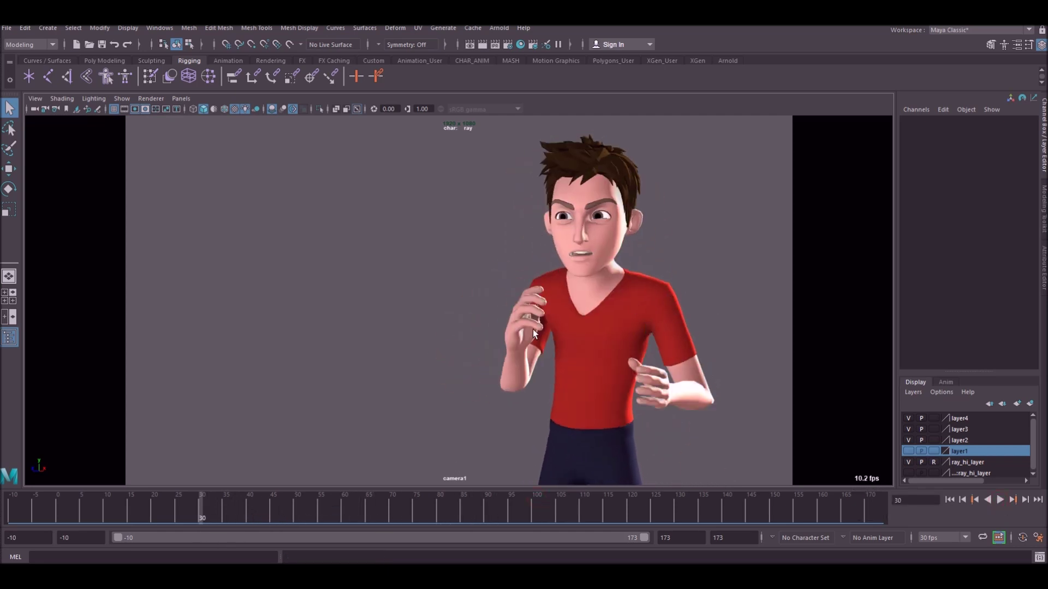
key("alt+shift+v")
left_click(999, 499)
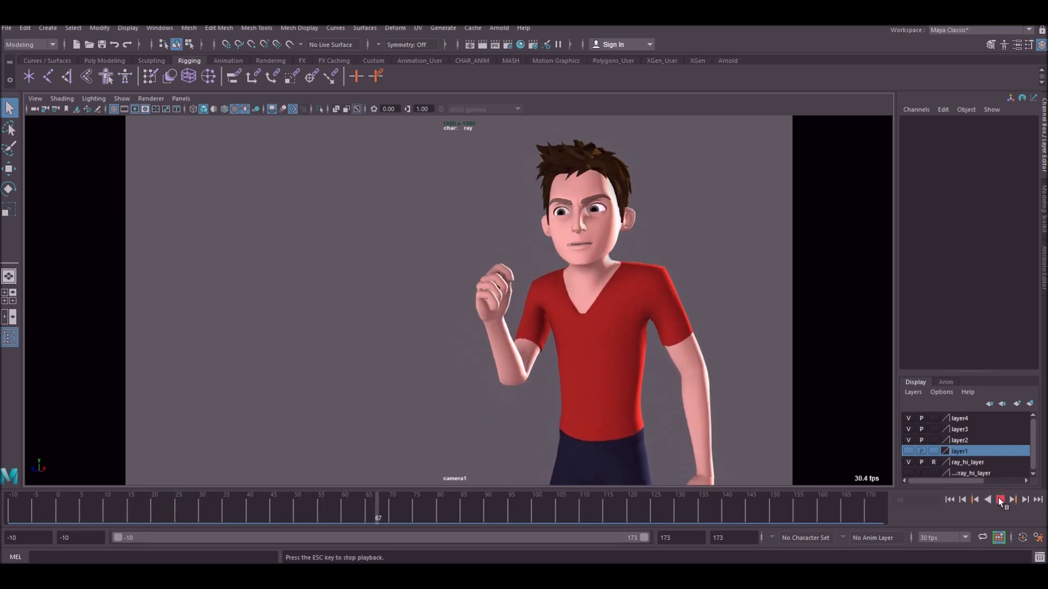
left_click(1000, 499)
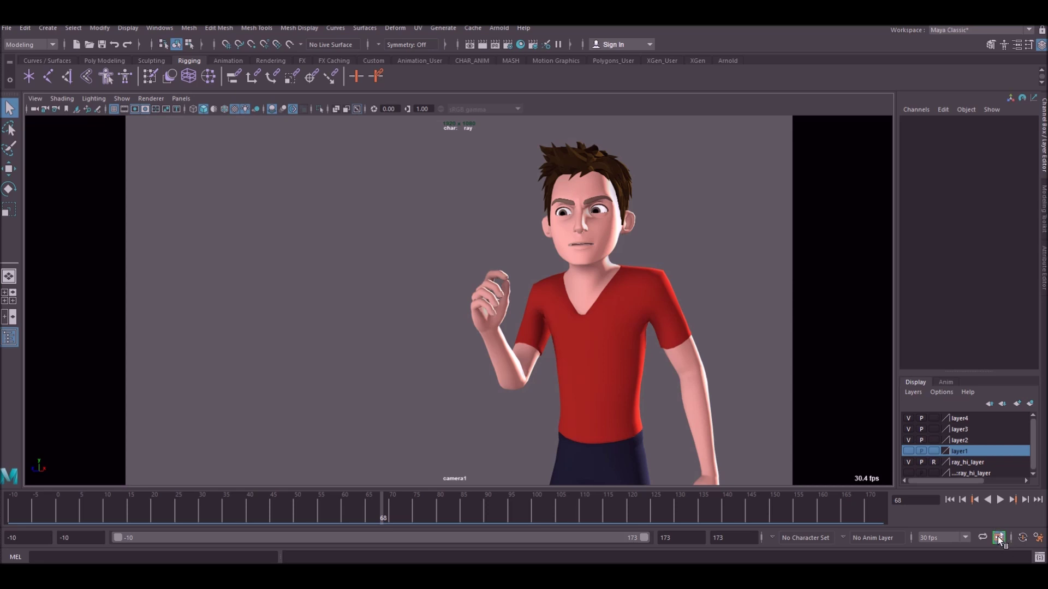
Review the Cached Playback settings in the preferences and close them
left_click(1039, 538)
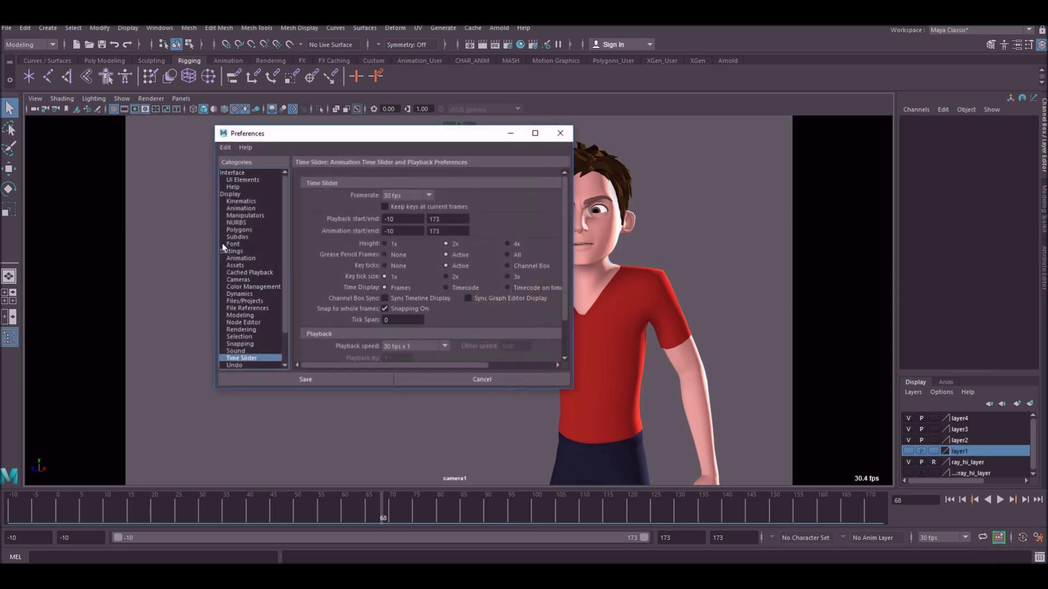
left_click(251, 273)
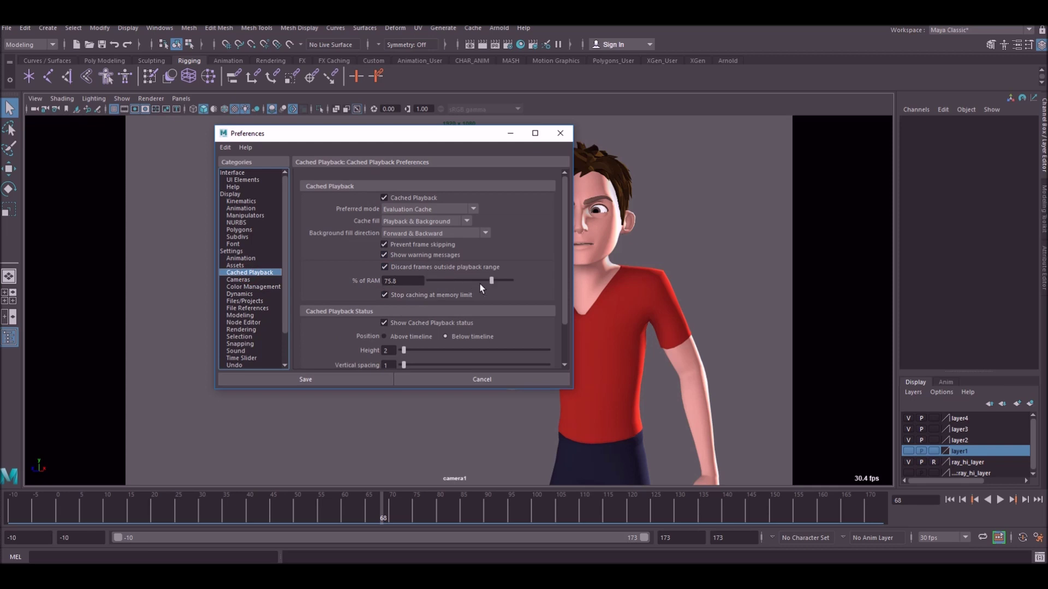
left_click(560, 133)
Return to frame -10, then play and scrub through the animation again to review the timing
left_click_drag(152, 512, 12, 509)
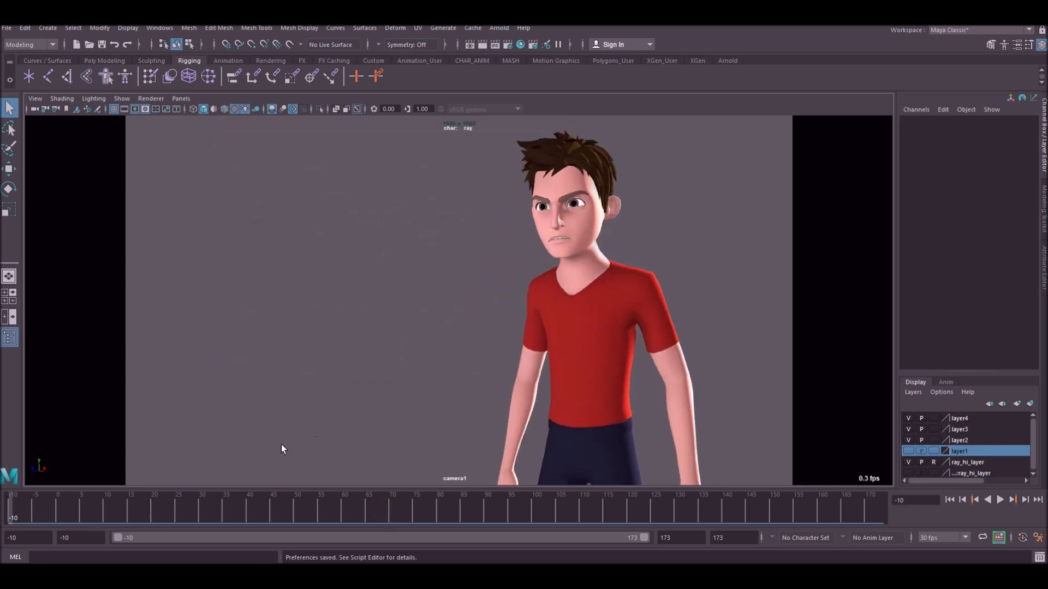
left_click_drag(273, 500, 12, 502)
left_click(998, 500)
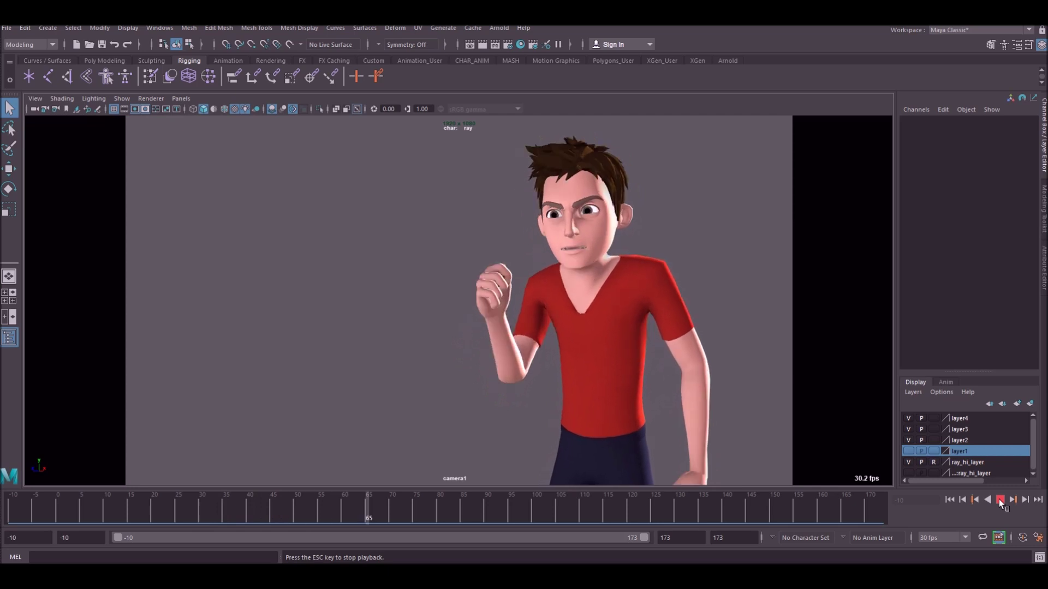
left_click(998, 500)
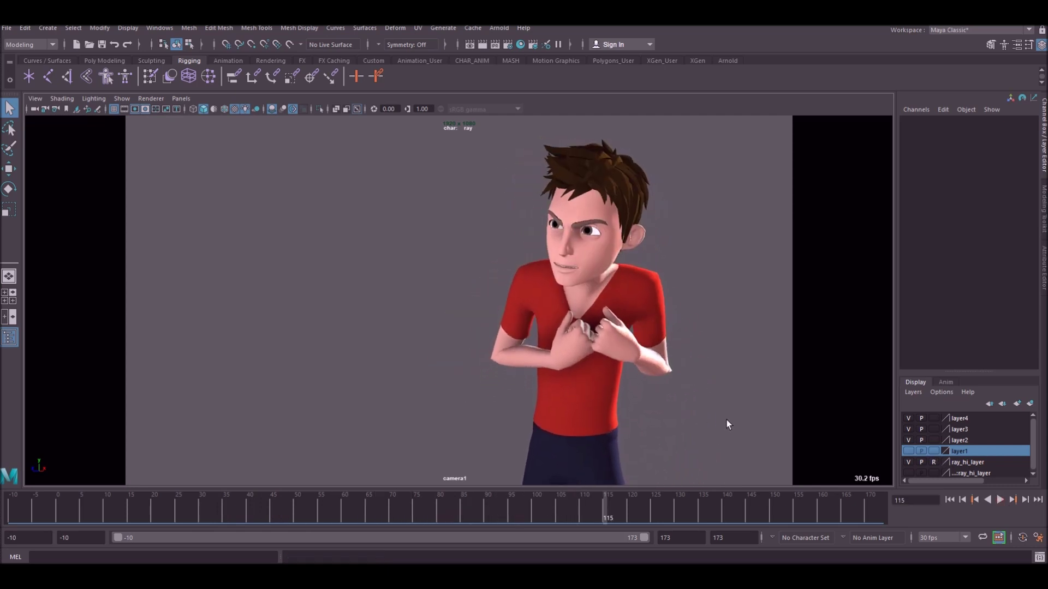
left_click_drag(622, 515, 22, 513)
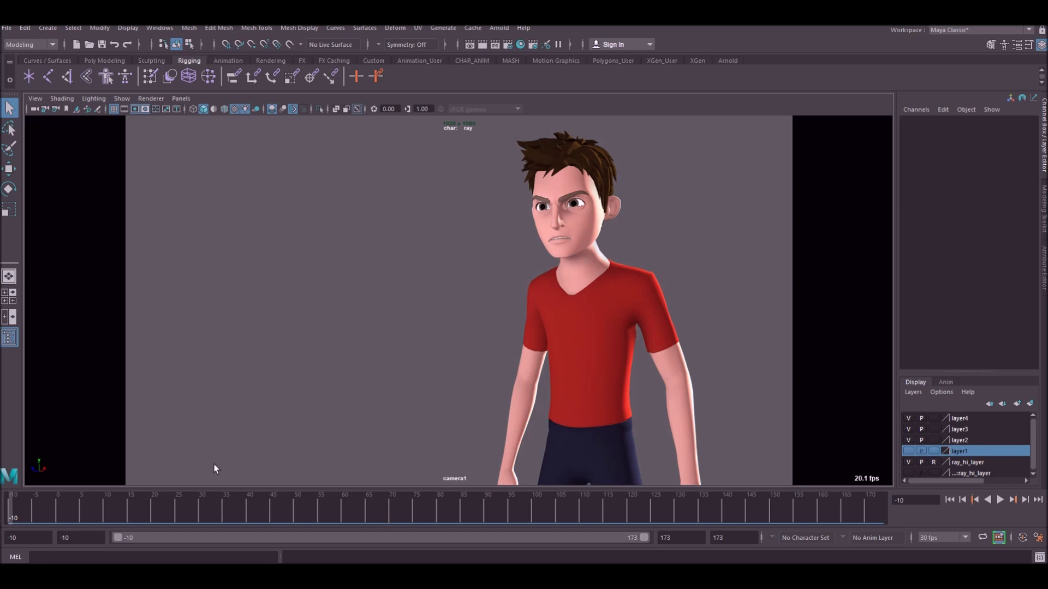
left_click_drag(149, 507, 186, 508)
left_click_drag(156, 508, 382, 507)
left_click_drag(62, 507, 339, 508)
left_click(999, 500)
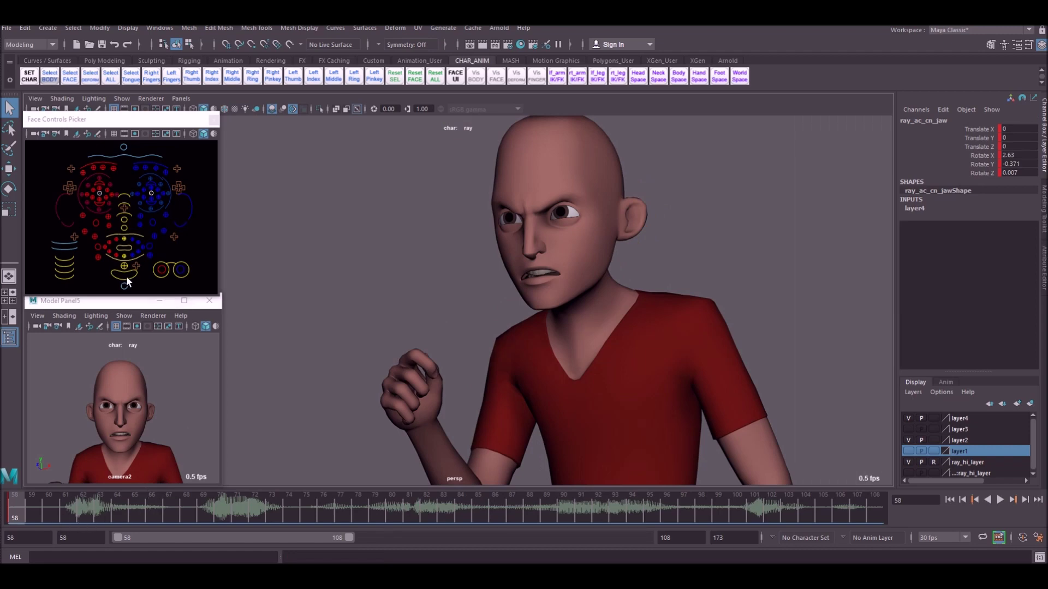
Select the jaw control in the face picker and play the dialogue from frame 58
left_click(127, 277)
mouse_move(54, 509)
left_mouse_down()
mouse_move(208, 514)
mouse_move(1, 525)
left_mouse_up()
left_click(999, 499)
left_click(1000, 499)
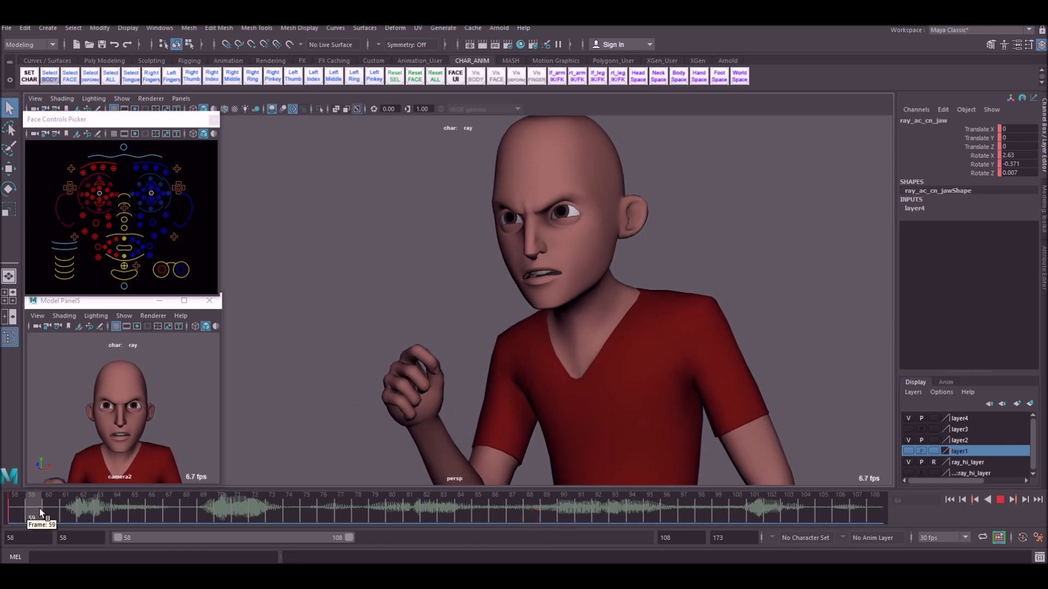
key("Escape")
left_click(133, 277)
key("alt+v")
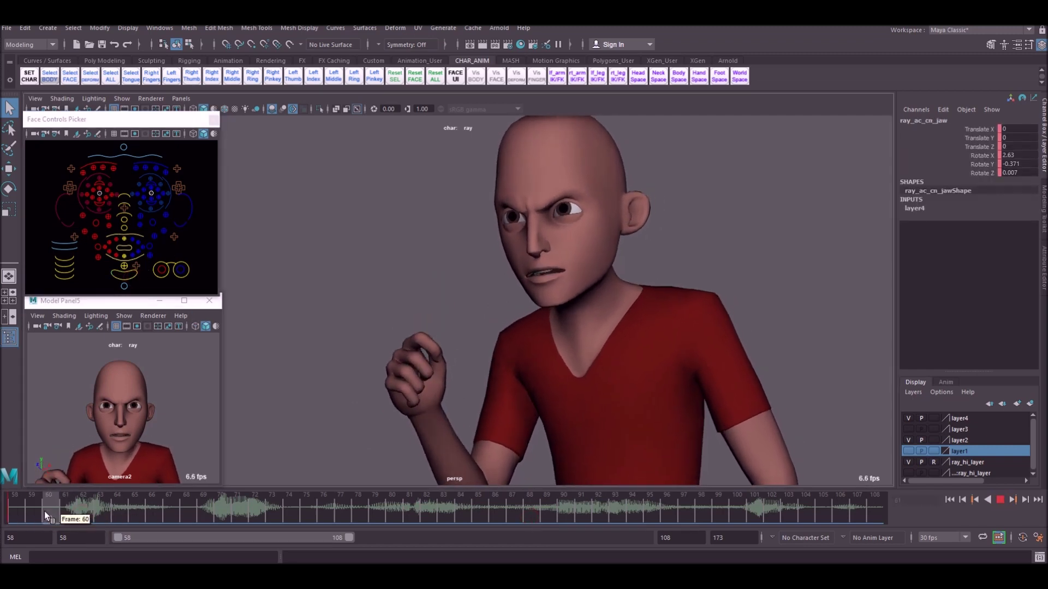
At frame 60, rotate the jaw closed to a Rotate X of about 1.29, key it and check the playback
left_click(44, 511)
key("e")
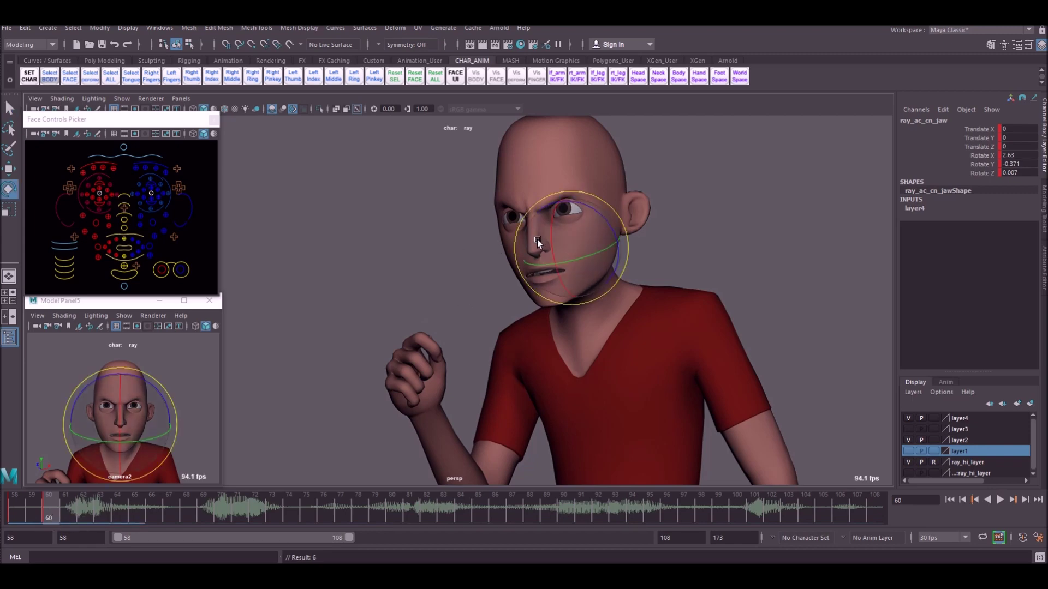
left_click_drag(551, 254, 532, 206)
key("s")
key("alt+v")
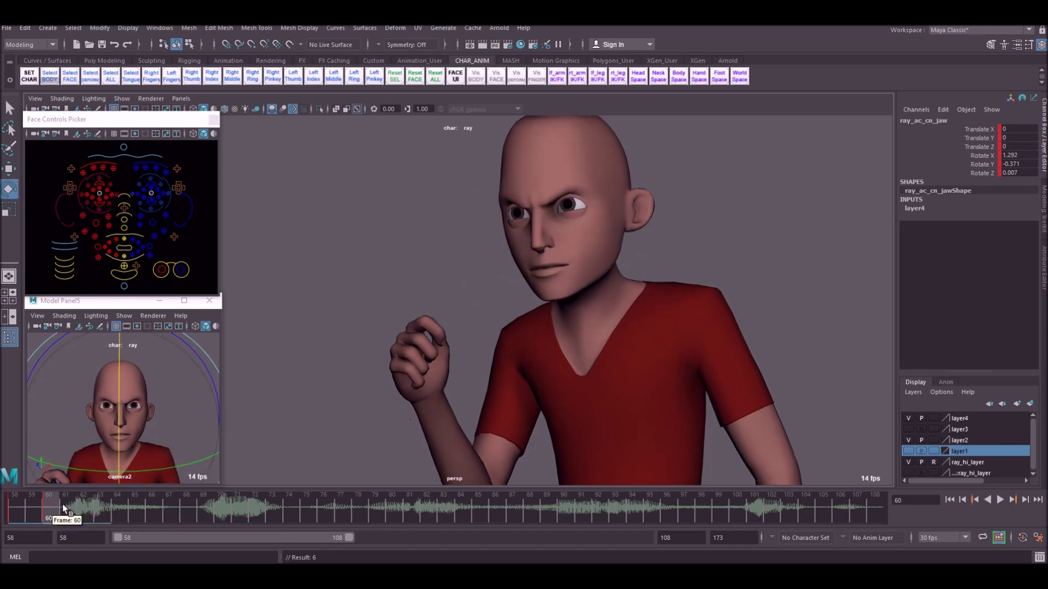
At frame 62, rotate the jaw open to a Rotate X of about 8.36, key it and check the playback
left_click(81, 511)
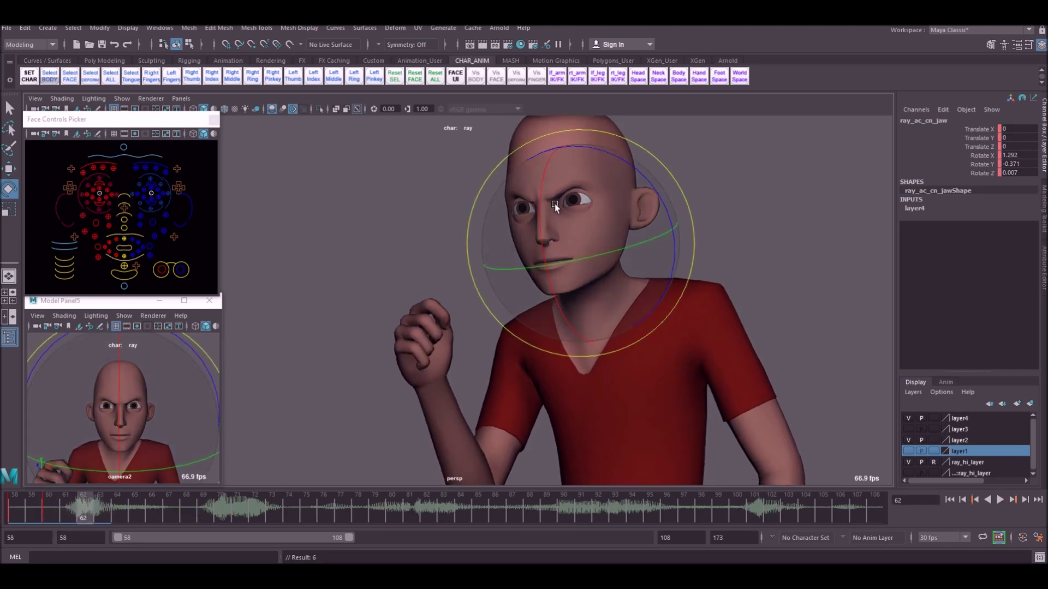
mouse_move(539, 207)
left_mouse_down()
mouse_move(539, 225)
mouse_move(541, 212)
left_mouse_up()
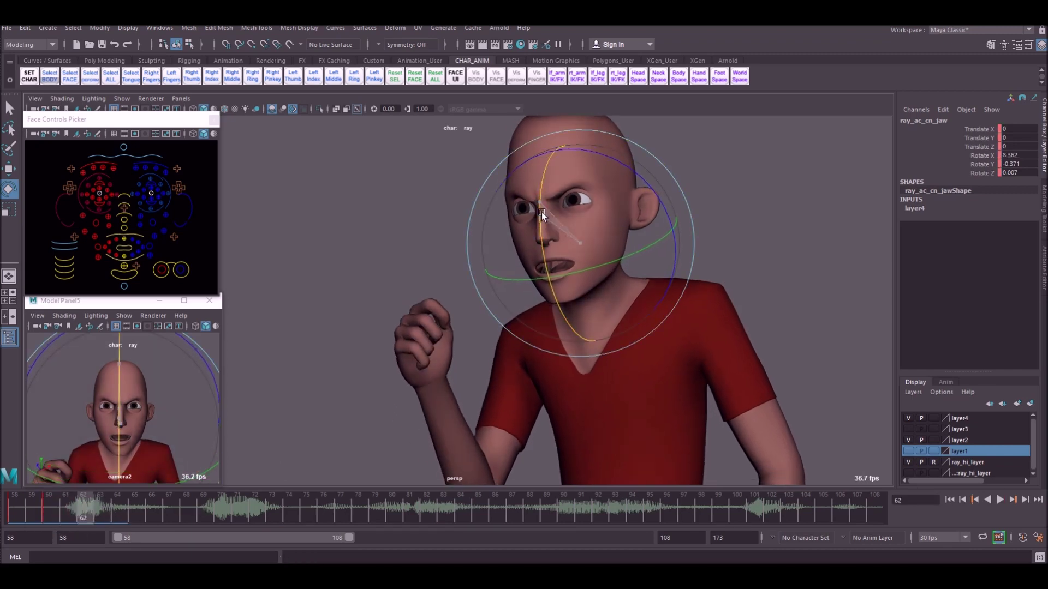
key("s")
key("alt+v")
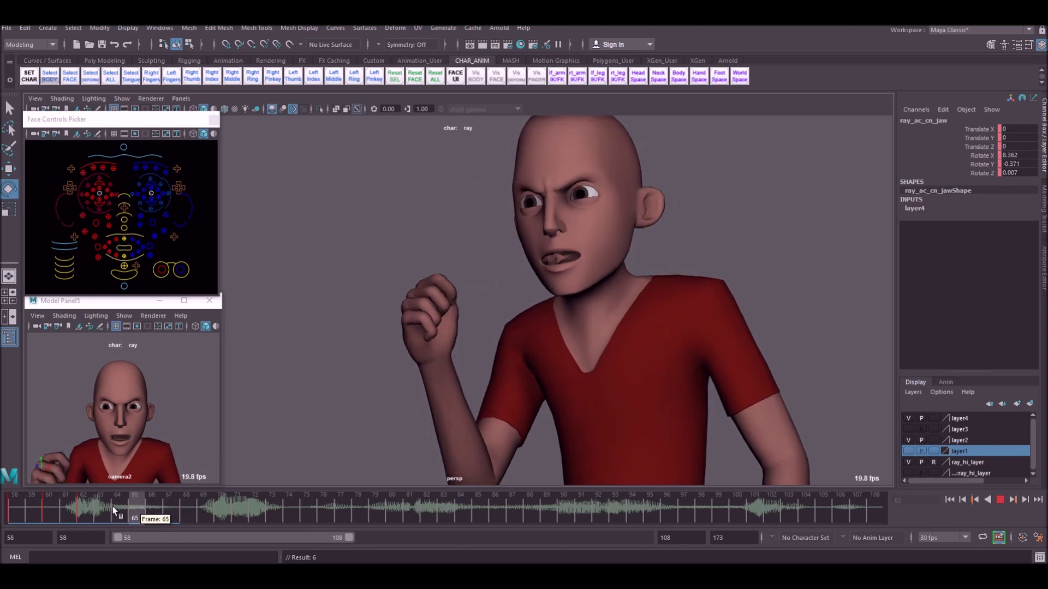
At frame 67, rotate the jaw nearly closed to a Rotate X of about 2.89 and key it
left_click(158, 509)
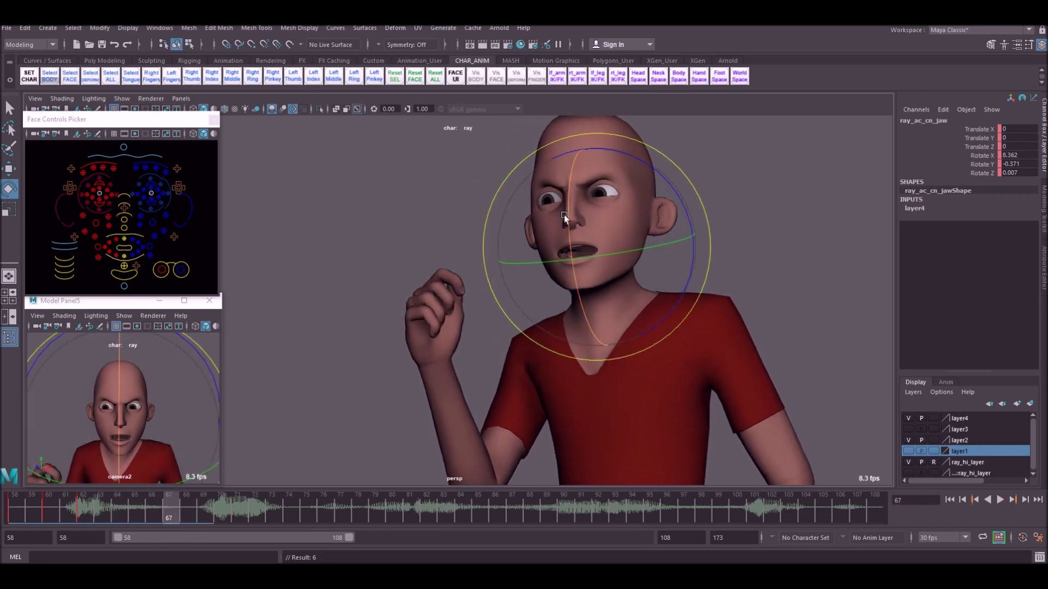
left_click_drag(568, 211, 569, 207)
key("s")
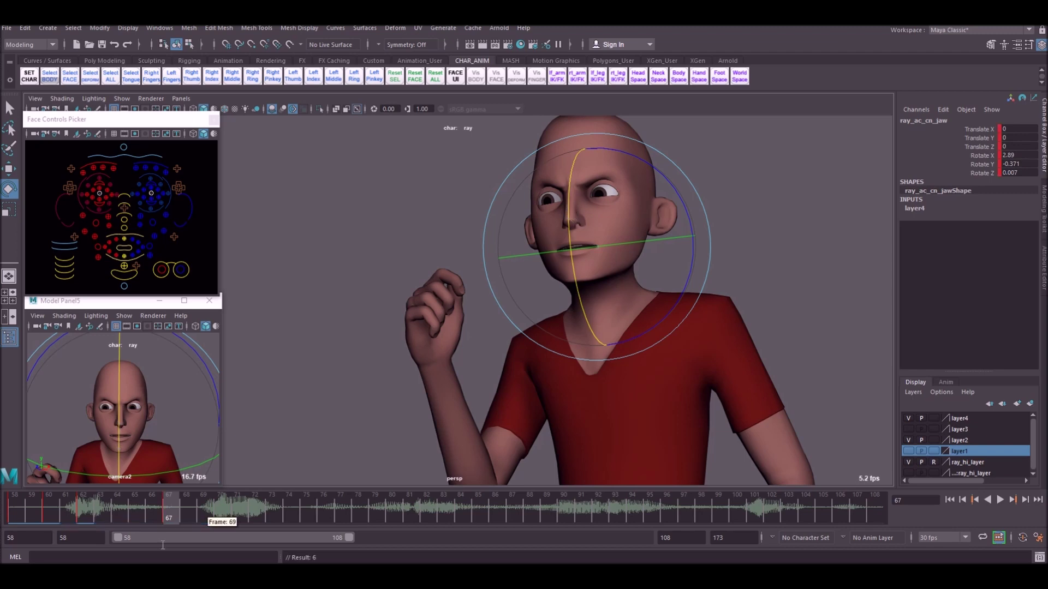
Turn on auto keyframing, key the jaw at frame 68, and open it to a Rotate X of about 14.07 at frame 71
left_click(1023, 539)
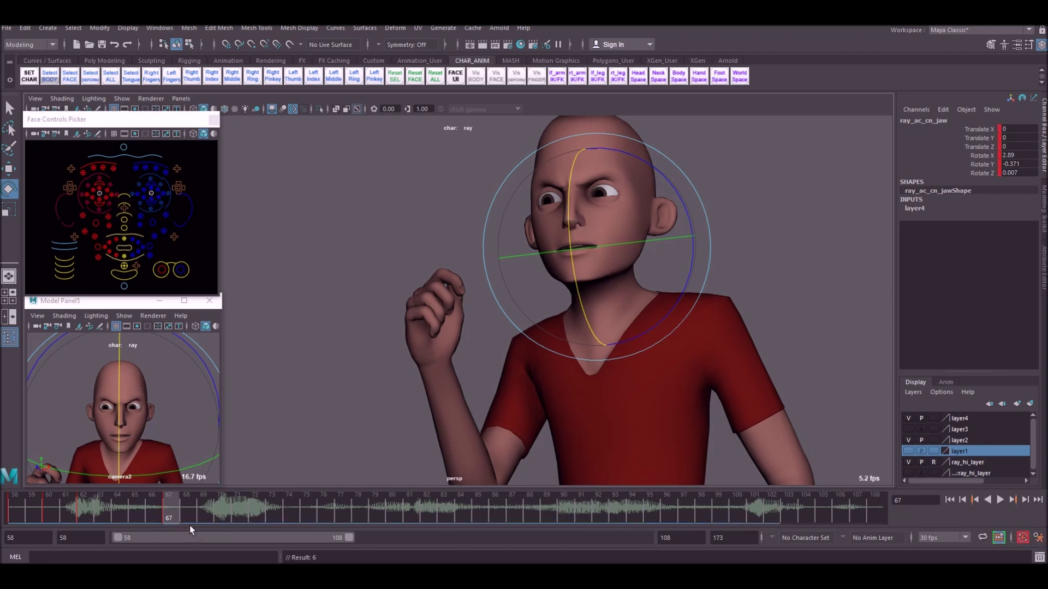
left_click_drag(202, 507, 234, 508)
key("s")
left_click_drag(541, 217, 539, 234)
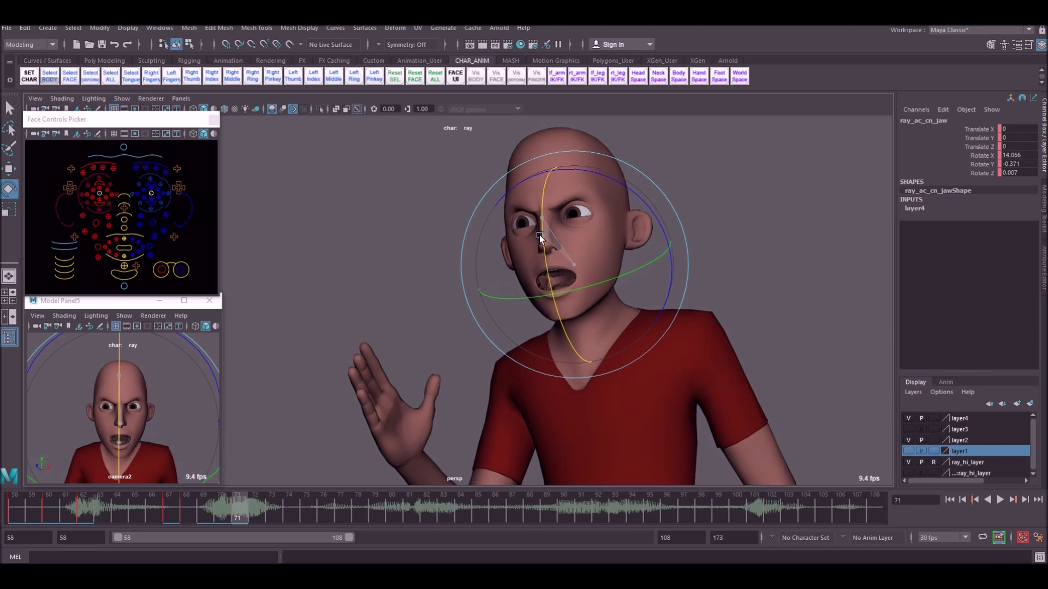
key("alt+v")
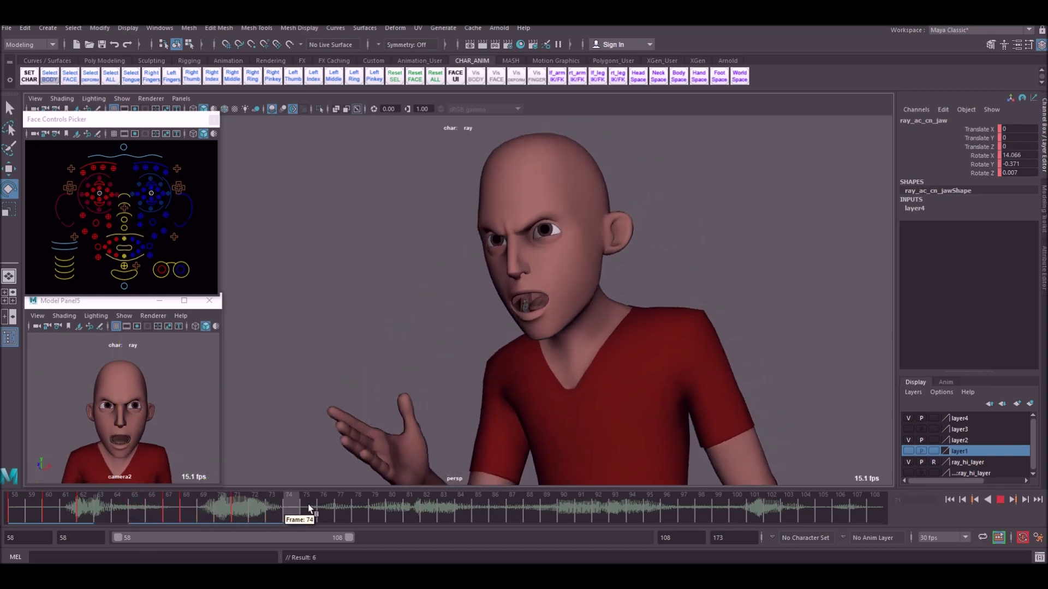
At frame 76, rotate the jaw closed to a Rotate X of about 1.6 and check the playback
left_click(320, 503)
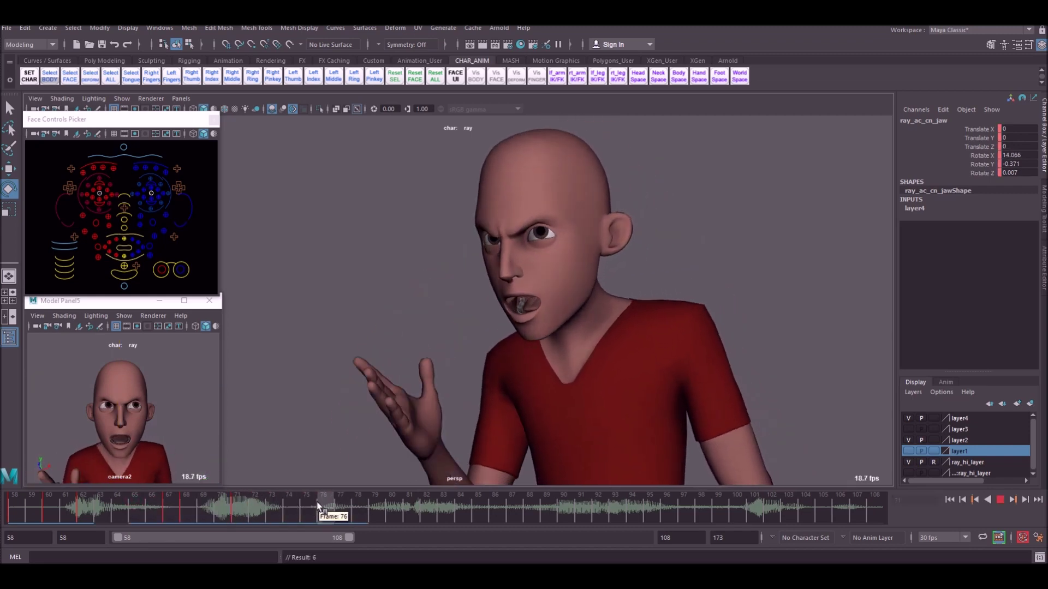
left_click_drag(502, 267, 503, 244)
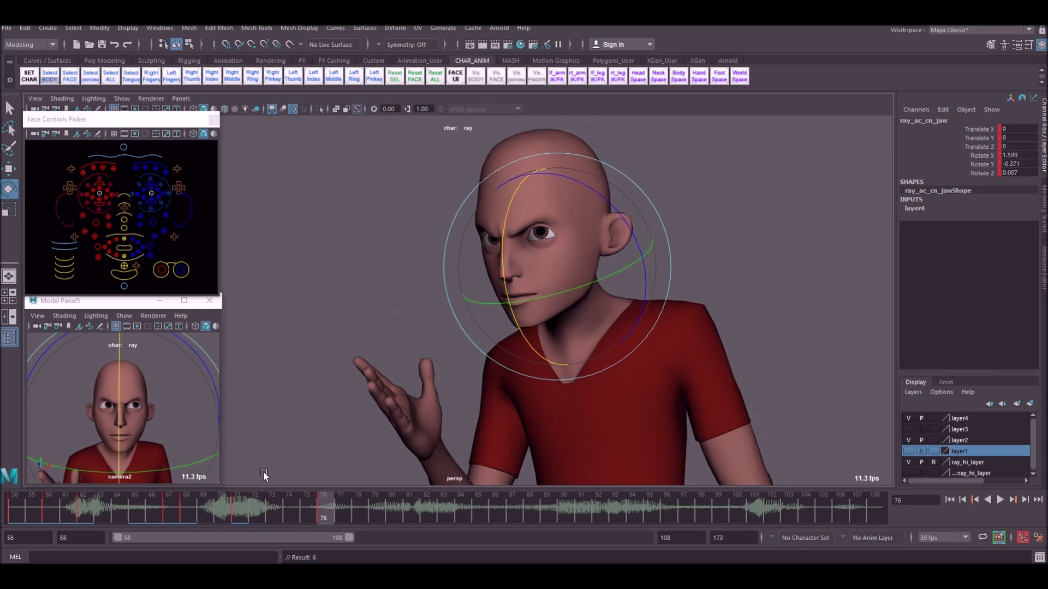
key("alt+v")
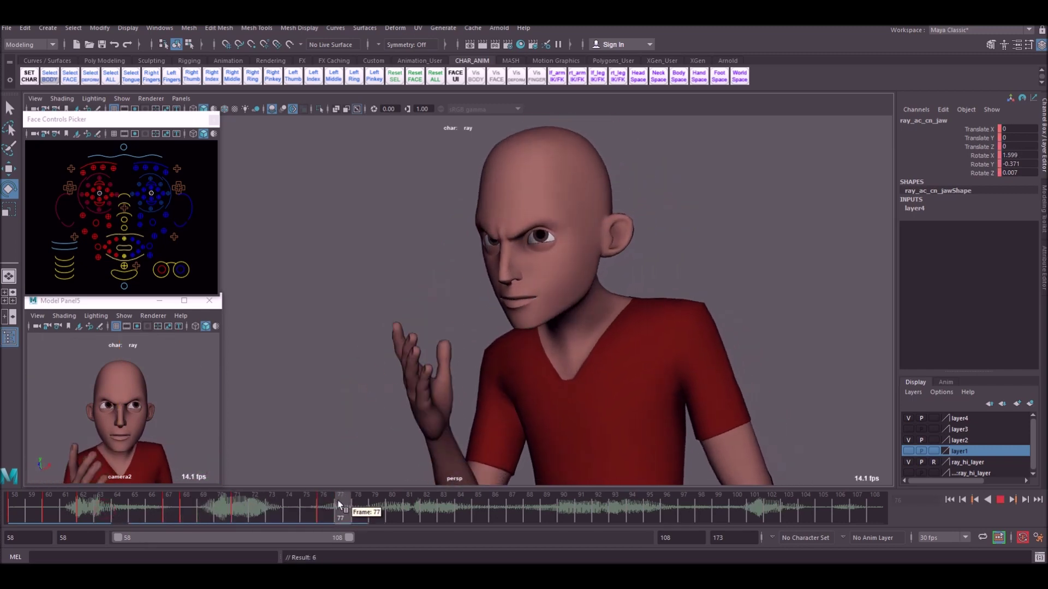
Shift the closed-jaw key from frame 76 to frame 75 and check the playback
left_click(326, 501)
left_click(326, 503, "shift")
left_click_drag(326, 516, 308, 516)
key("alt+v")
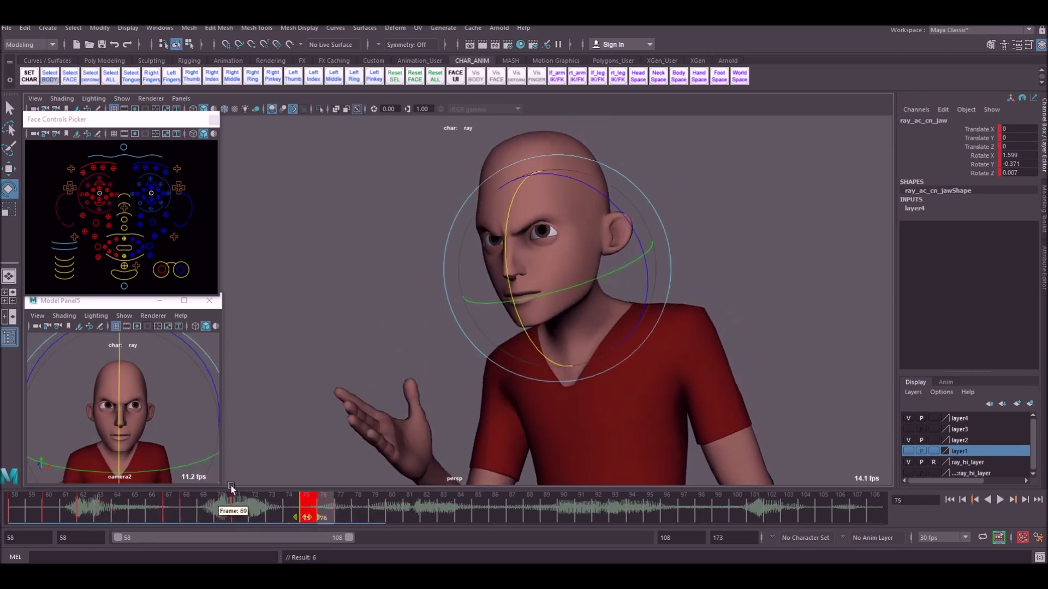
key("alt+v")
At frame 77, open the jaw slightly to a Rotate X of about 3.91 and key it
left_click(336, 505)
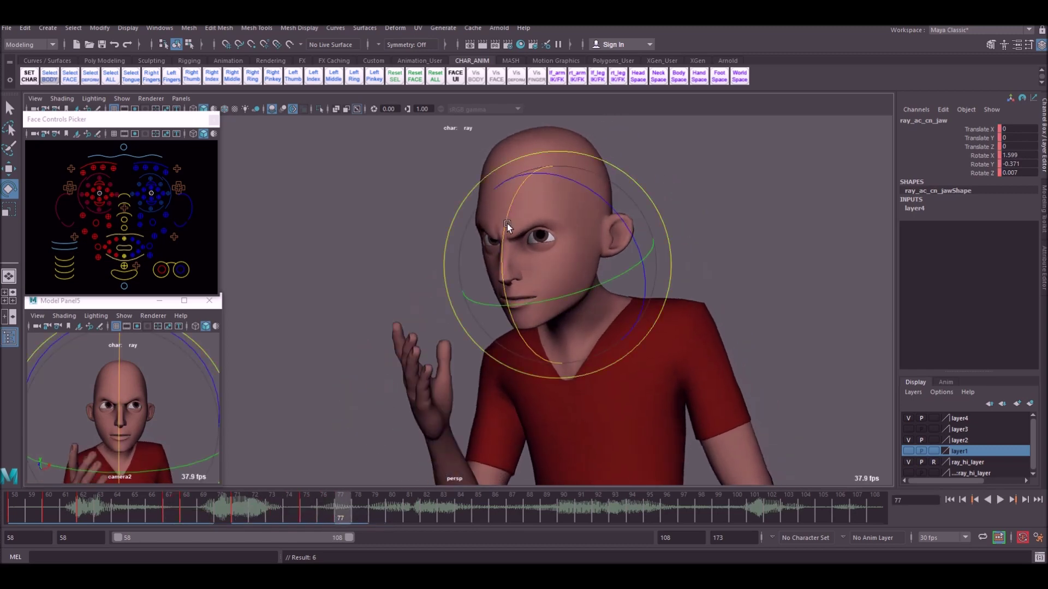
left_click_drag(506, 225, 505, 230)
key("s")
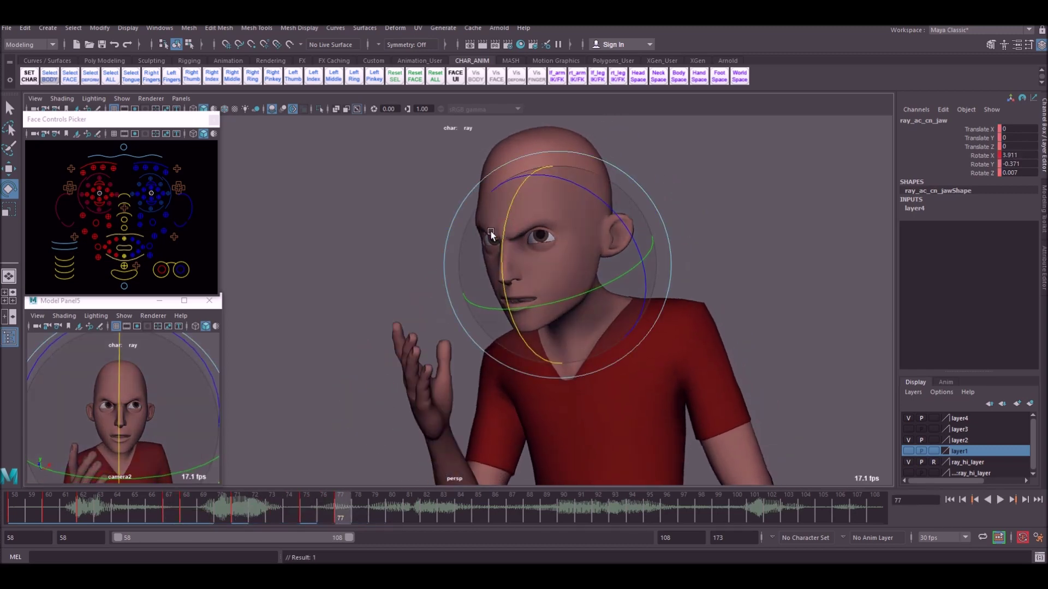
Replay the dialogue, then at frame 79 rotate the jaw closed to a Rotate X of about 1.08 and key it
left_click(204, 504)
key("alt+v")
left_click_drag(279, 506, 374, 501)
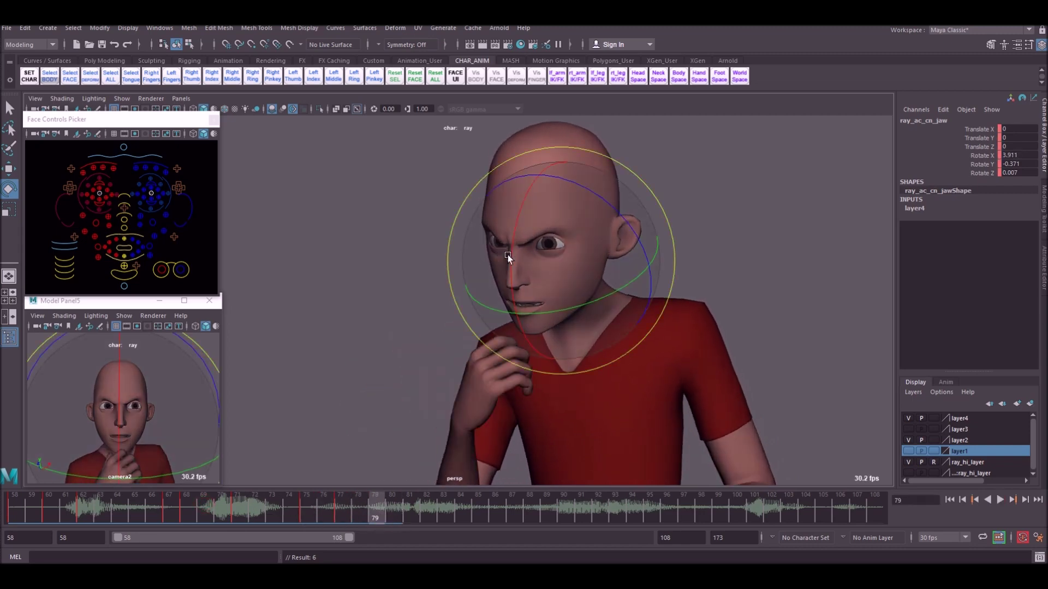
left_click_drag(510, 254, 511, 249)
key("s")
Play the jaw animation from frame 58 and scrub the following dialogue up to frame 82
left_click_drag(371, 502, 15, 503)
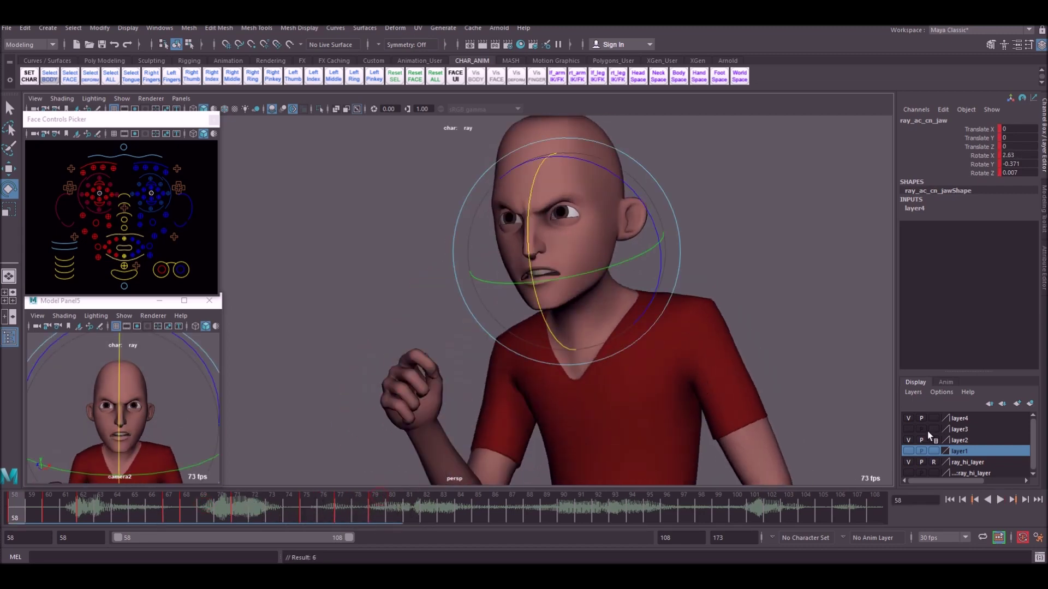
left_click(1000, 499)
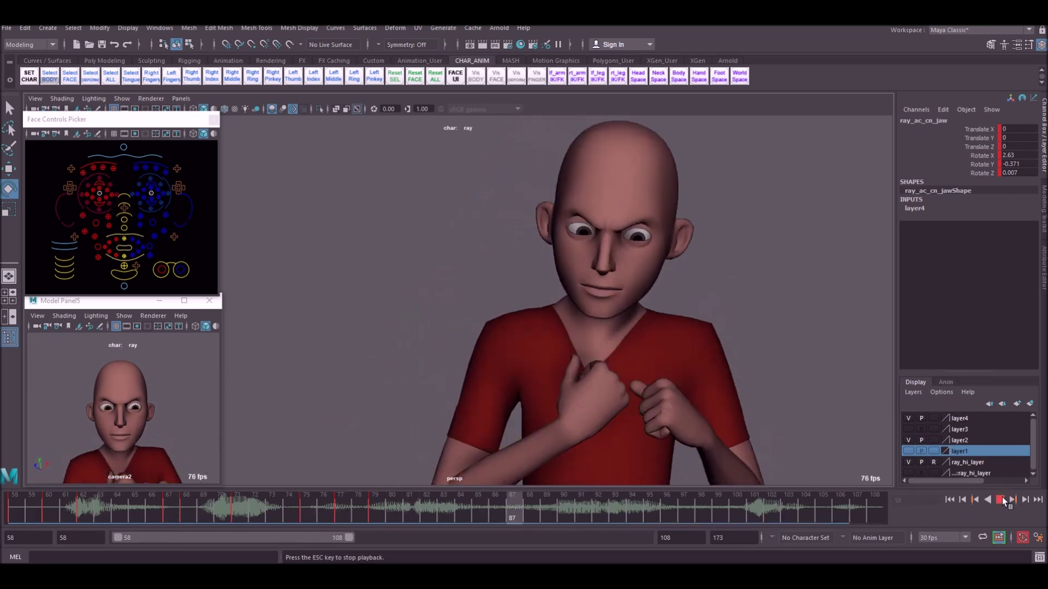
left_click(1000, 499)
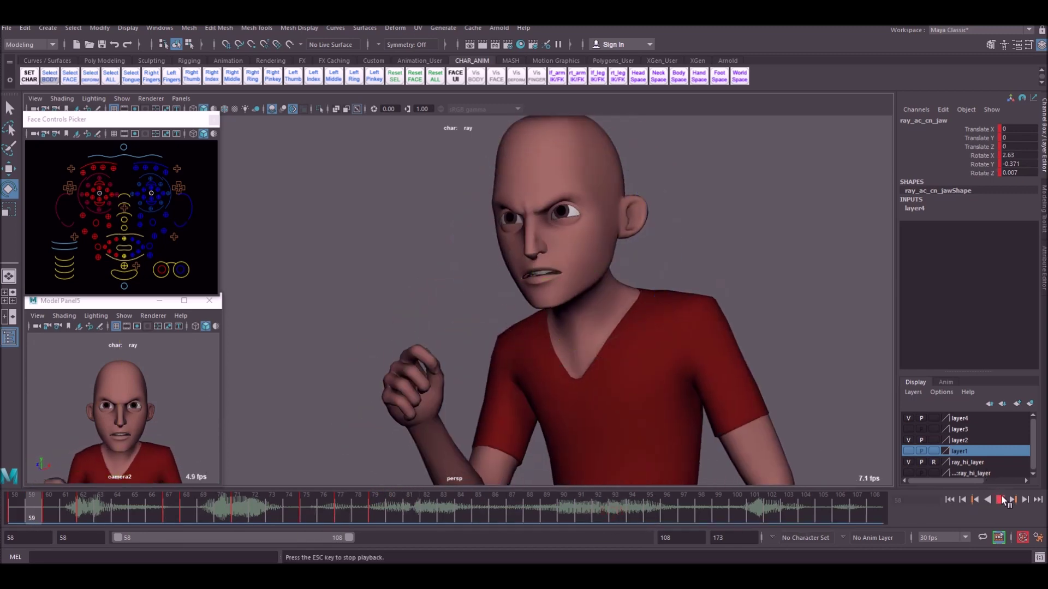
left_click_drag(247, 512, 426, 503)
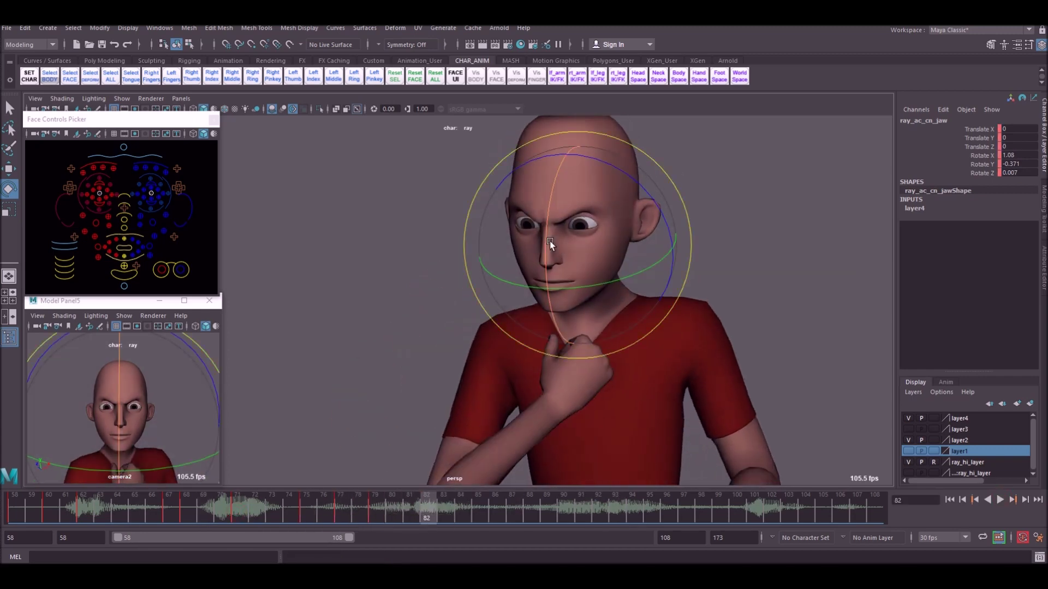
left_click_drag(319, 508, 430, 505)
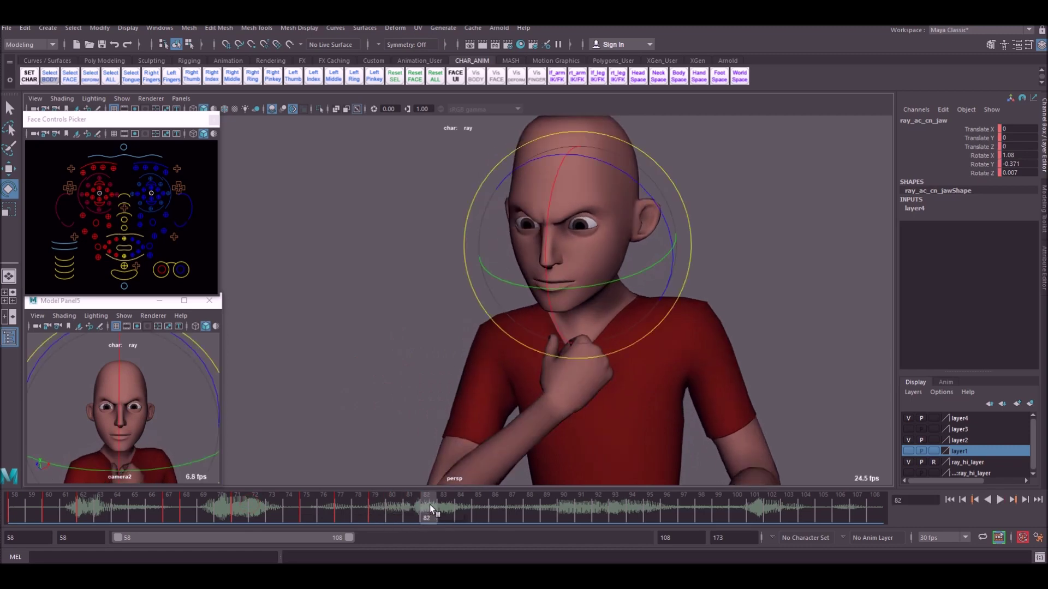
Try opening the jaw slightly at frame 81 and undo the rotation
left_click(303, 506)
left_click_drag(303, 506, 409, 507)
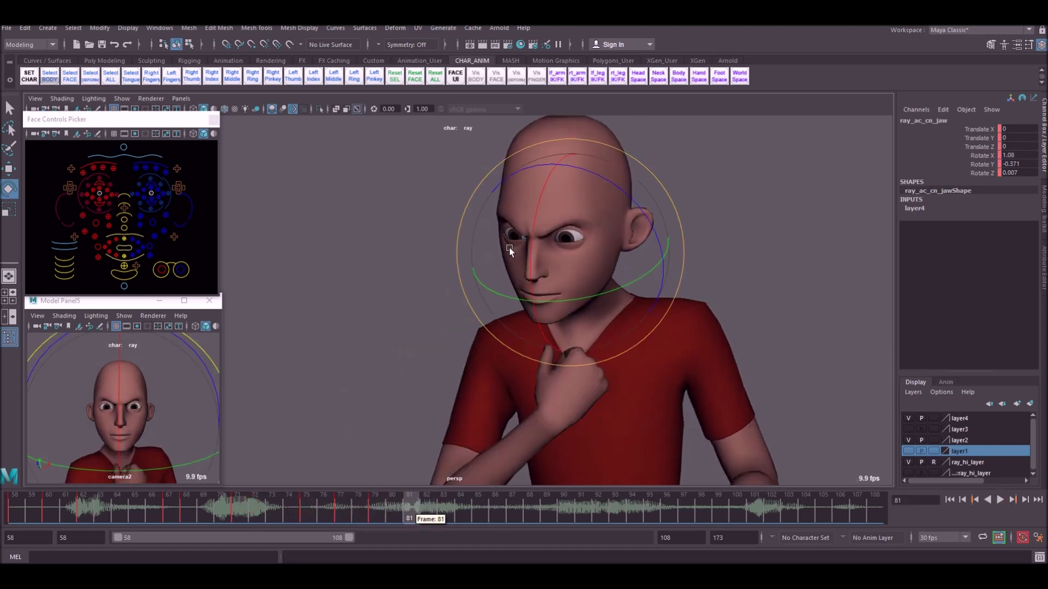
left_click_drag(531, 241, 538, 258)
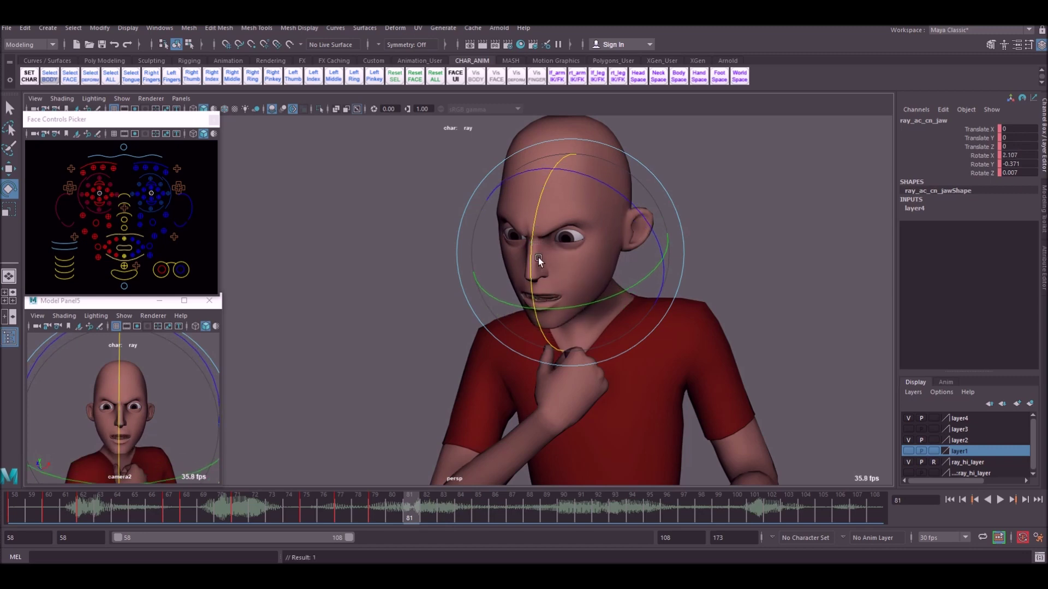
key("ctrl+z")
At frame 82, open the jaw to a Rotate X of about 10.5 and key it
left_click_drag(279, 501, 430, 508)
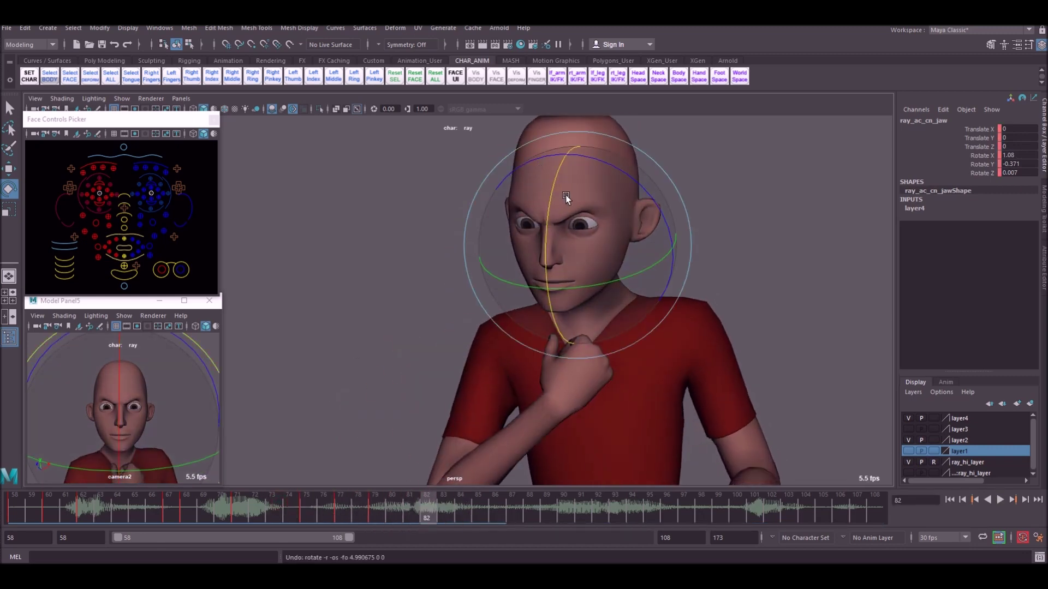
left_click_drag(346, 516, 433, 498)
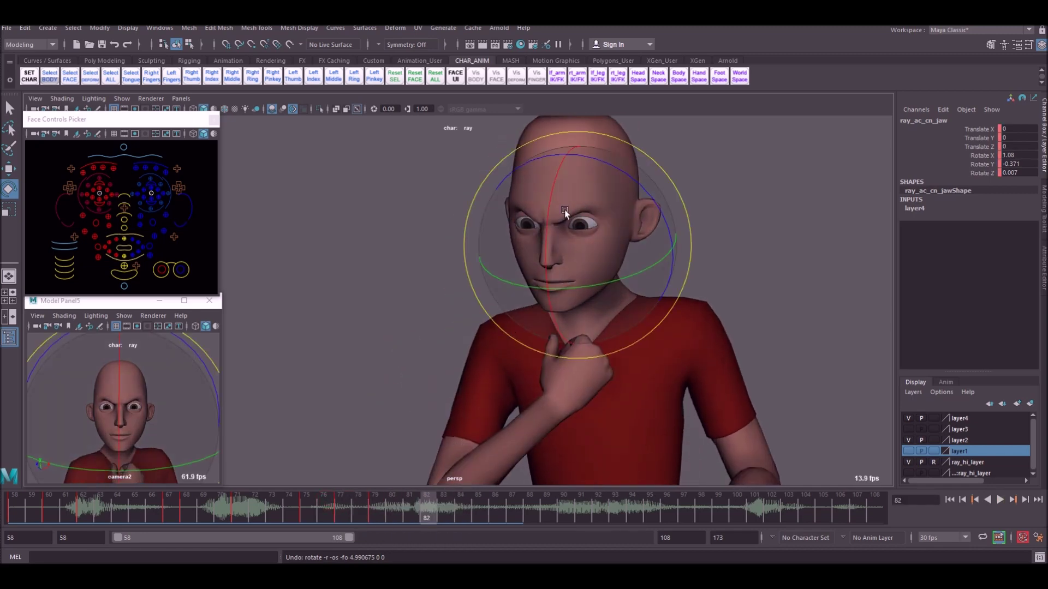
left_click_drag(547, 218, 547, 233)
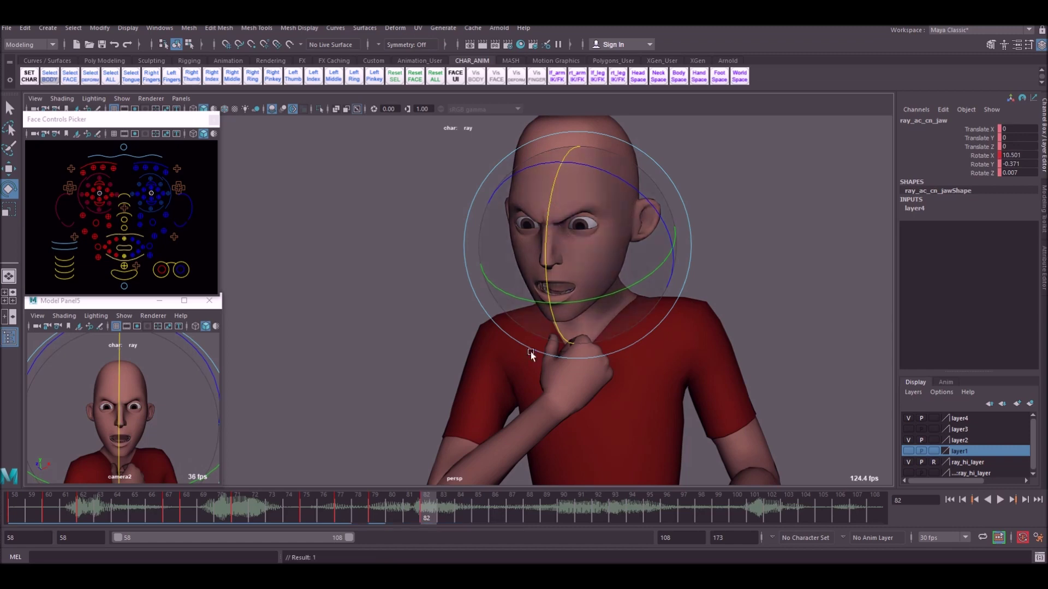
key("s")
Check the dialogue up to frame 85 and key the jaw there partly open at a Rotate X of about 6.57
key("alt+v")
left_click_drag(439, 497, 482, 499)
left_click_drag(596, 213, 594, 227)
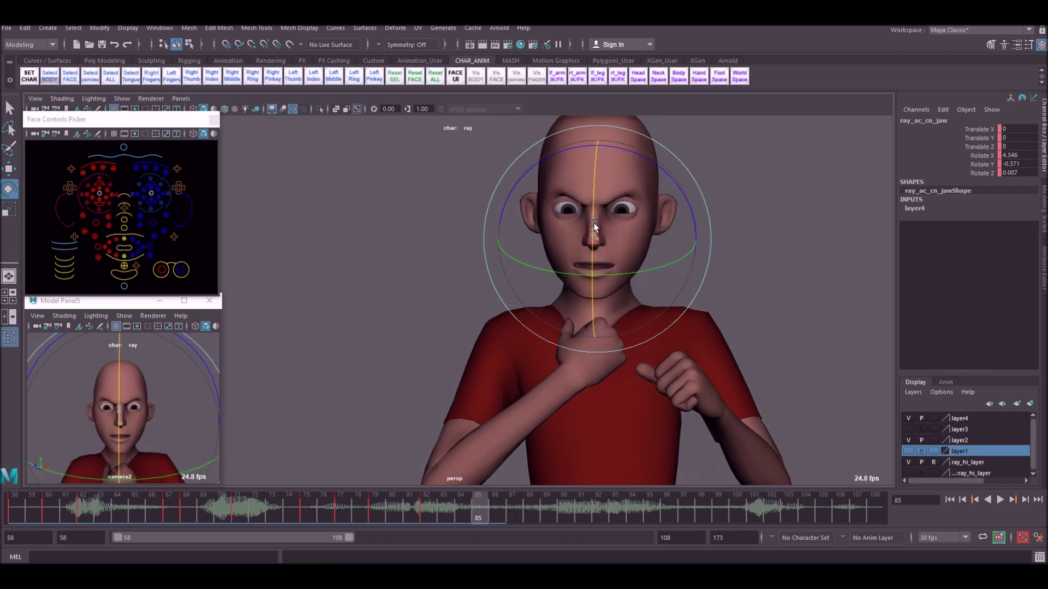
key("s")
left_click_drag(329, 517, 494, 496)
left_click(478, 497)
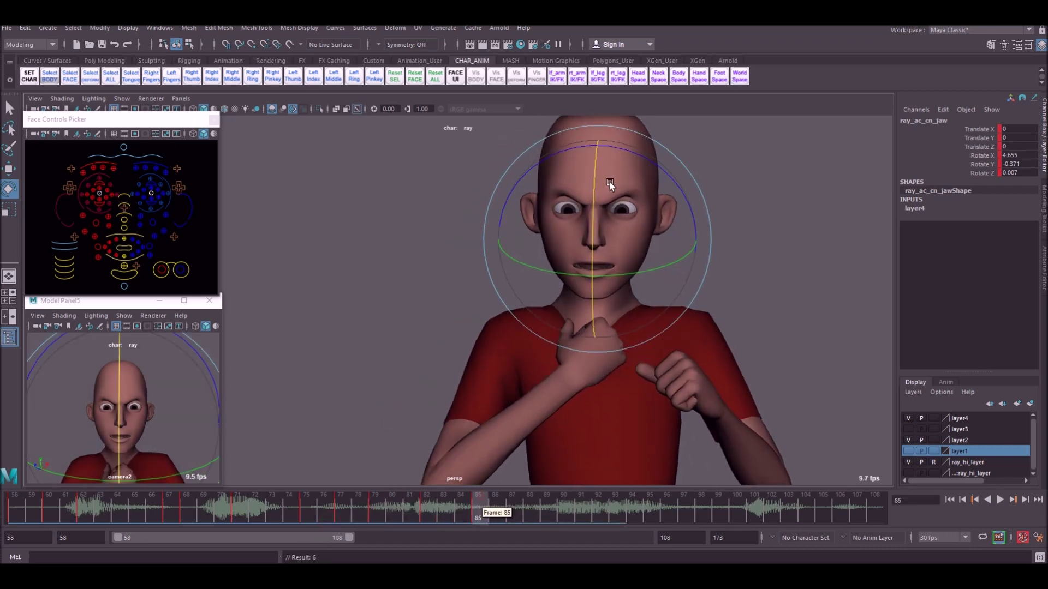
left_click_drag(594, 205, 586, 241)
key("s")
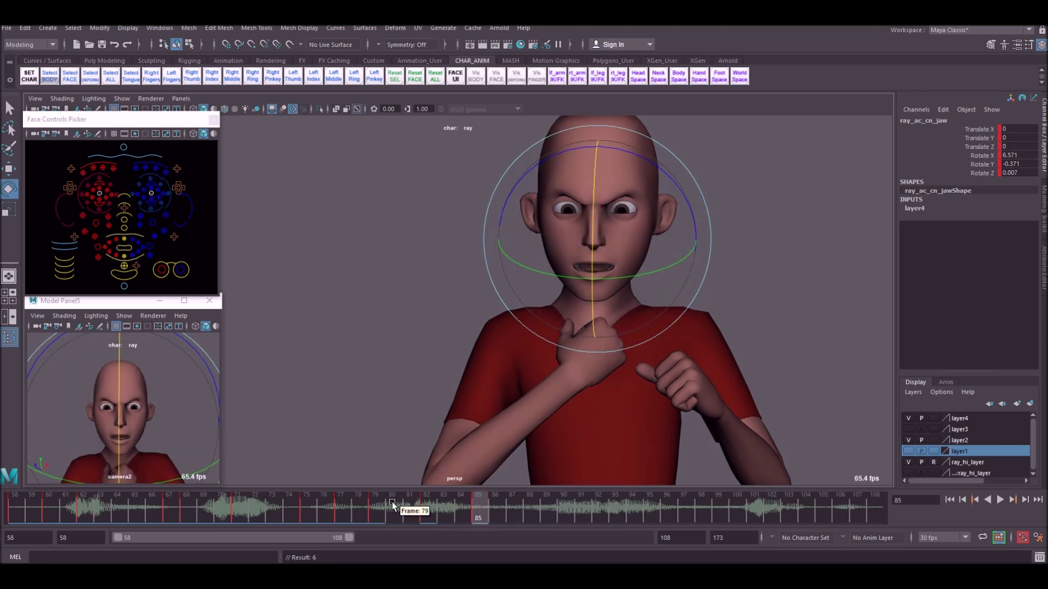
At frame 88, key the jaw at a Rotate X of about 6.99
left_click_drag(394, 503, 529, 510)
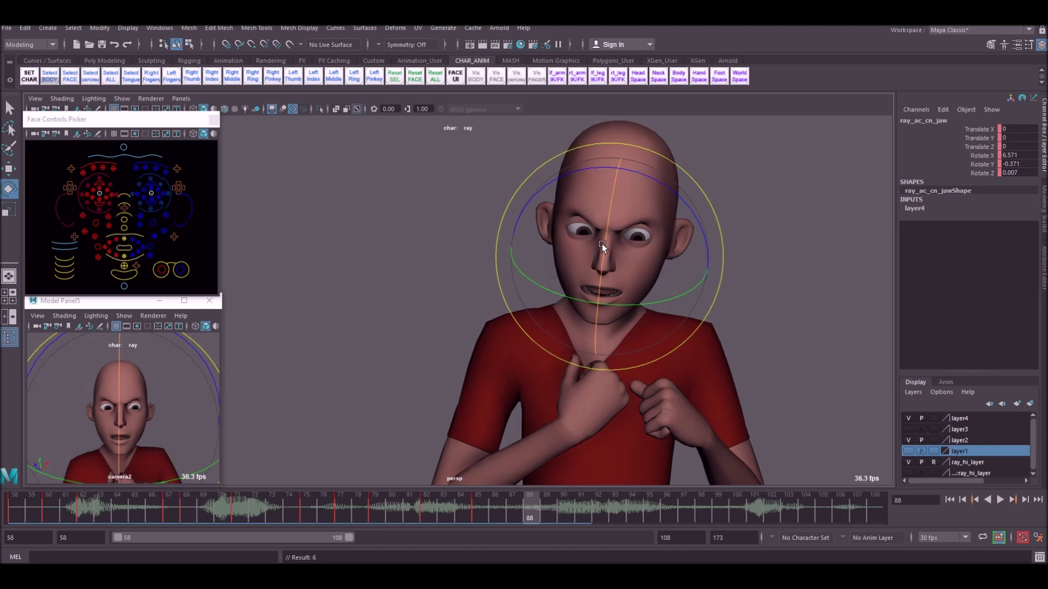
left_click_drag(602, 243, 605, 244)
left_click_drag(604, 244, 604, 246)
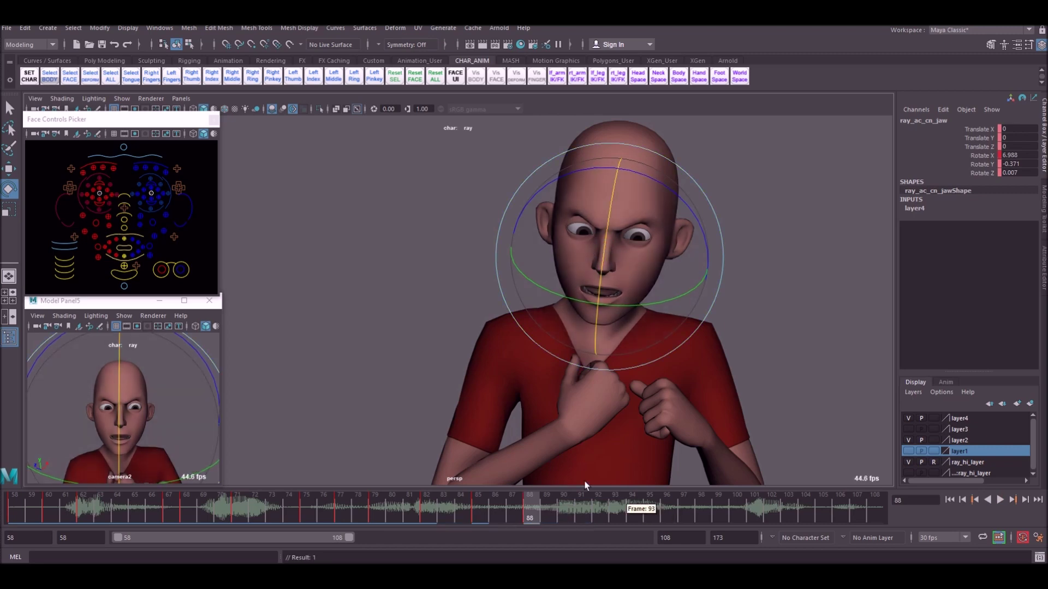
At frame 91, open the jaw wide to a Rotate X of about 16.92, key it and replay the dialogue
left_click_drag(540, 506, 586, 505)
left_click_drag(615, 276, 617, 301)
key("alt+v")
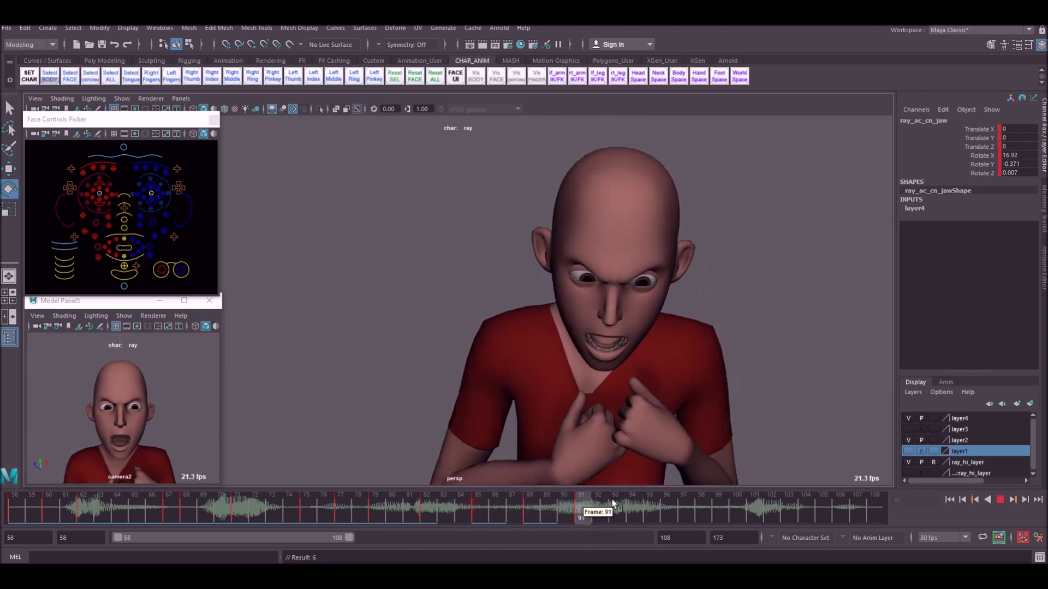
Close the jaw further at frame 88 and shift the wide-open jaw key from frame 91 to frame 90
left_click_drag(611, 499, 536, 504)
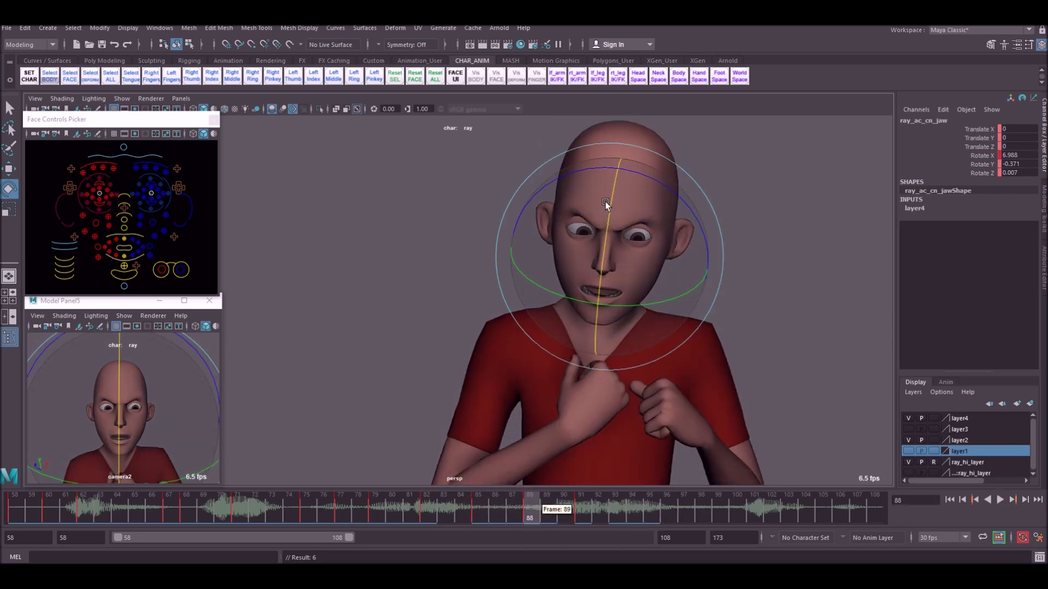
left_click_drag(605, 250, 607, 241)
left_click_drag(481, 506, 614, 499)
left_click(582, 512, "shift")
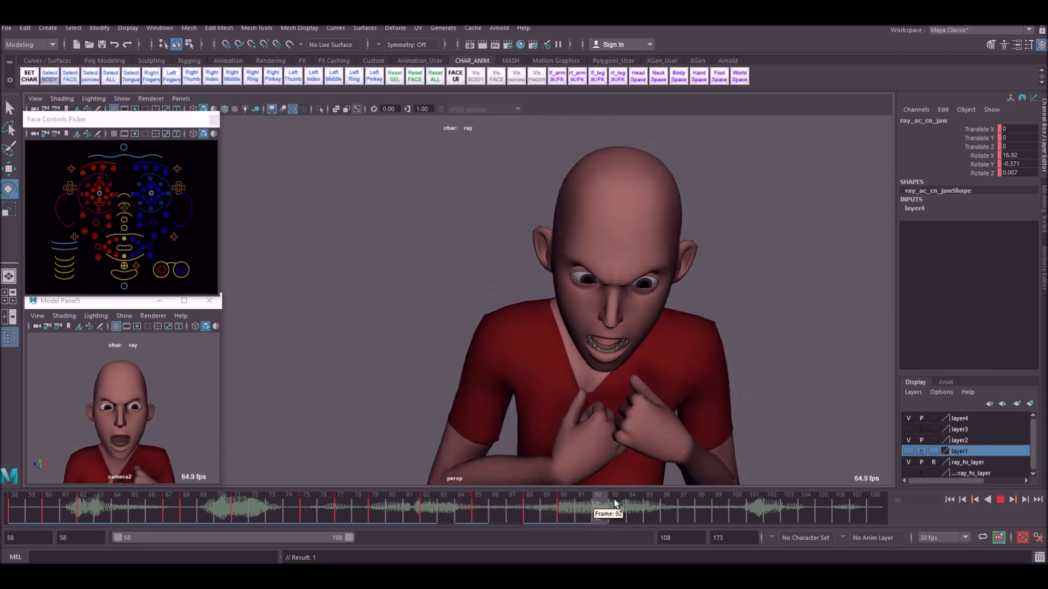
Key the jaw partly closed at frame 92 with a Rotate X of about 7.18, and at about 9.87 on frame 95
left_click(604, 505)
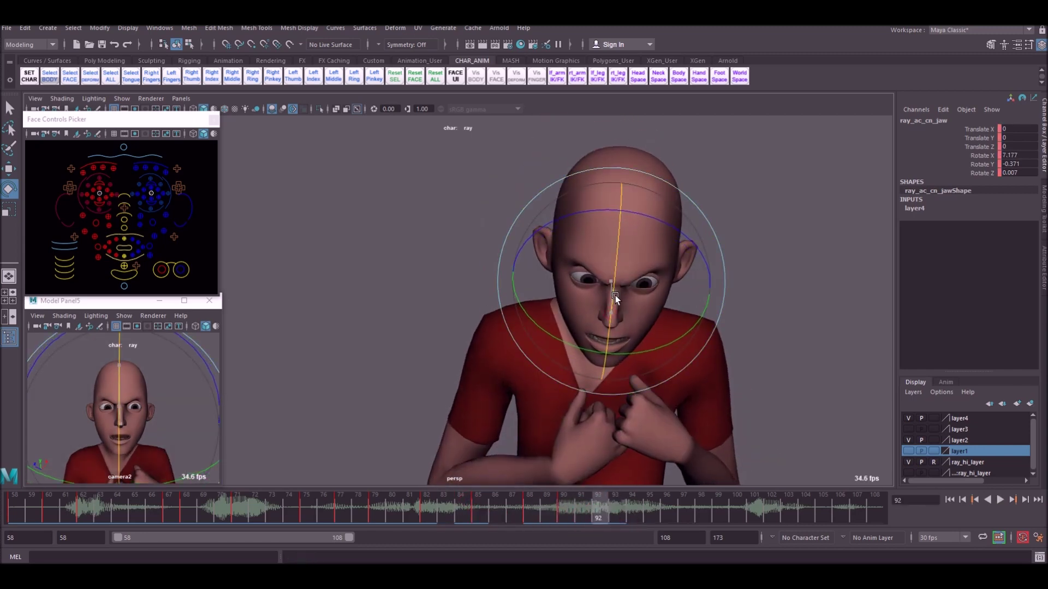
key("alt+v")
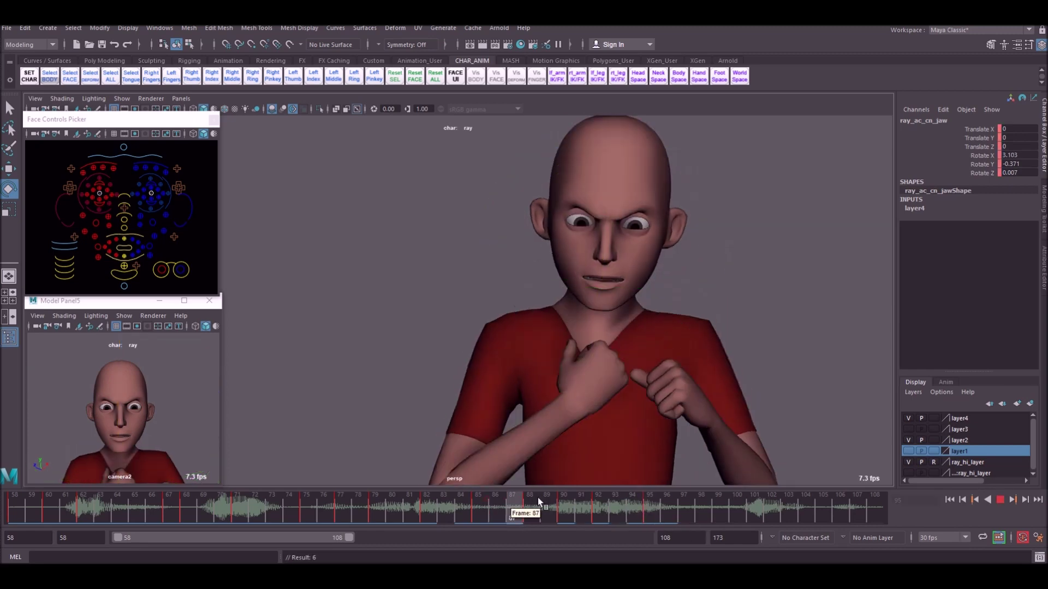
Close the jaw to a Rotate X of about 2.69 at frame 97 and key it at about 3.64 on frame 99
left_click_drag(538, 498, 691, 505)
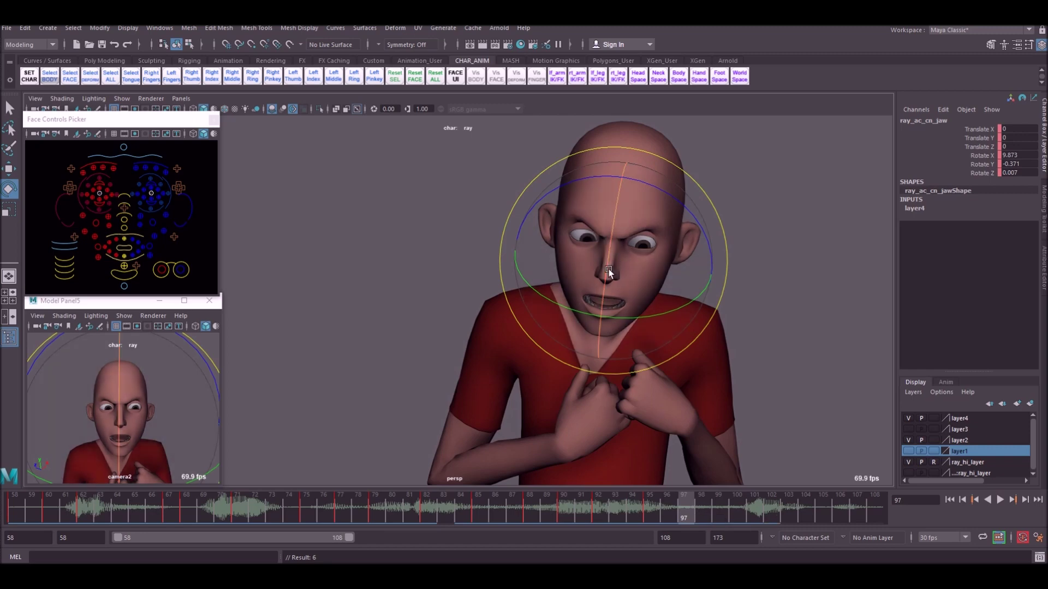
left_click_drag(607, 269, 607, 257)
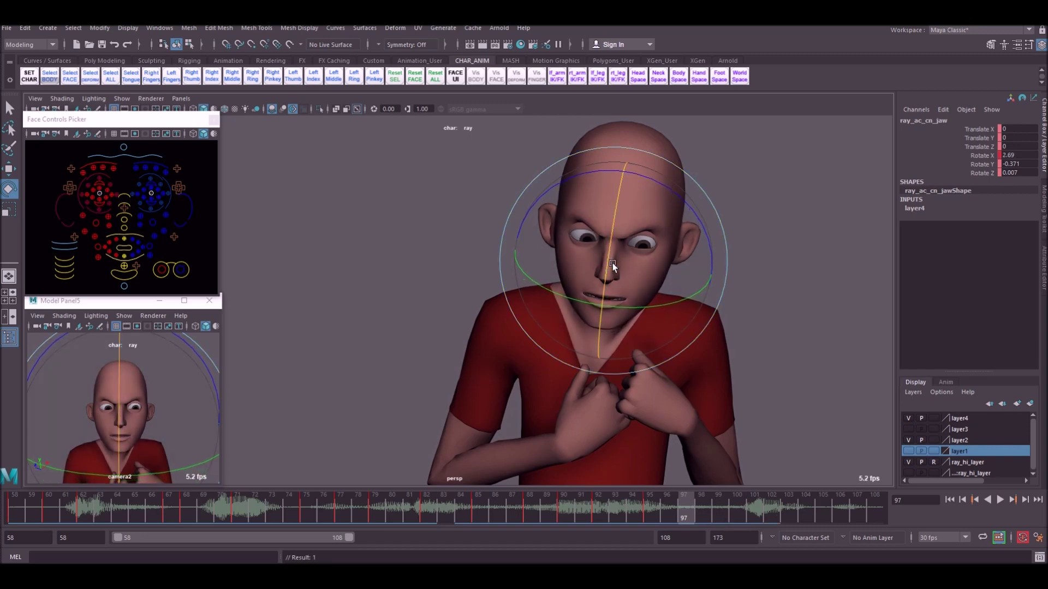
left_click_drag(638, 507, 722, 512)
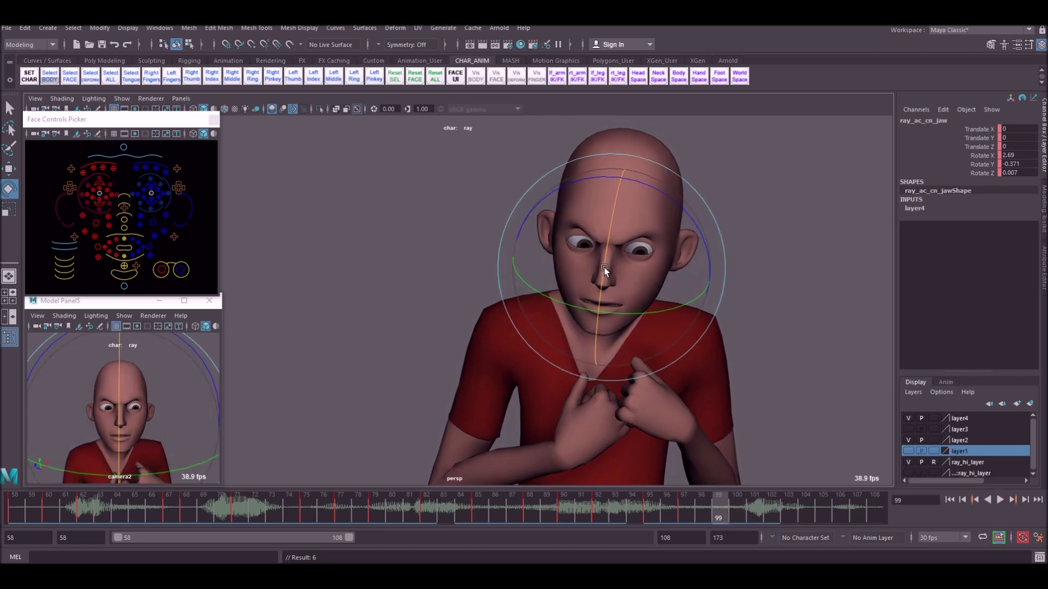
left_click_drag(604, 267, 604, 270)
Open the jaw to a Rotate X of about 15.41 at frame 101 and close it to about -0.32 at frame 104
left_click_drag(737, 512, 760, 508)
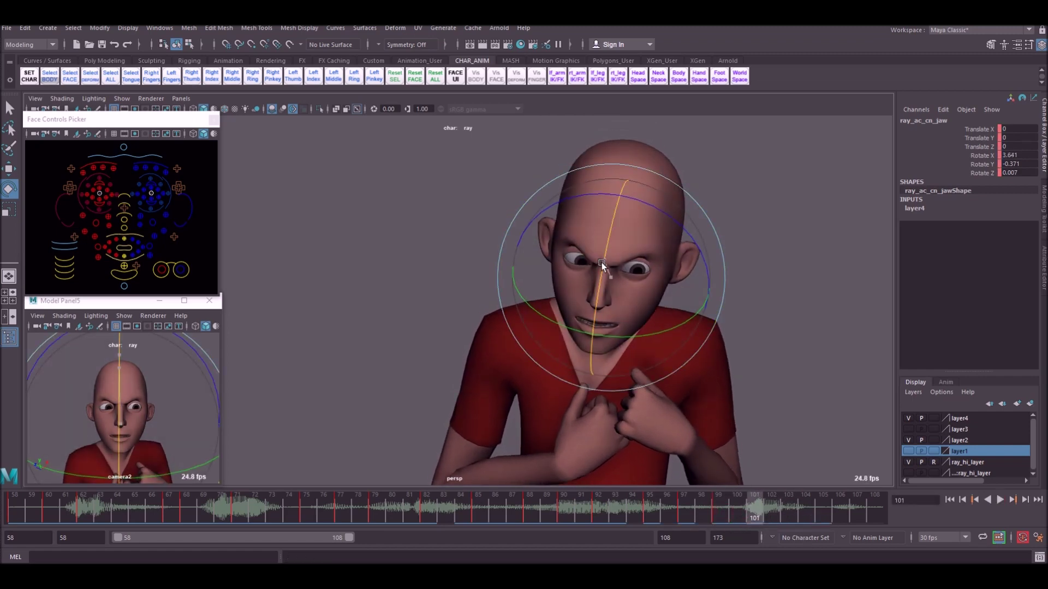
left_click_drag(601, 263, 601, 277)
left_click_drag(754, 510, 798, 506)
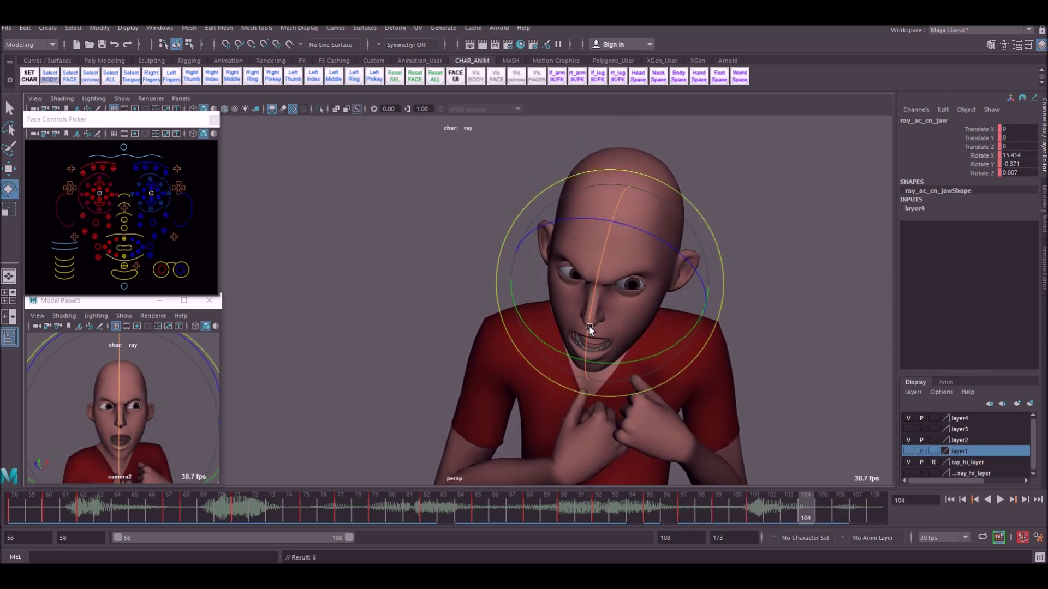
left_click_drag(589, 329, 592, 299)
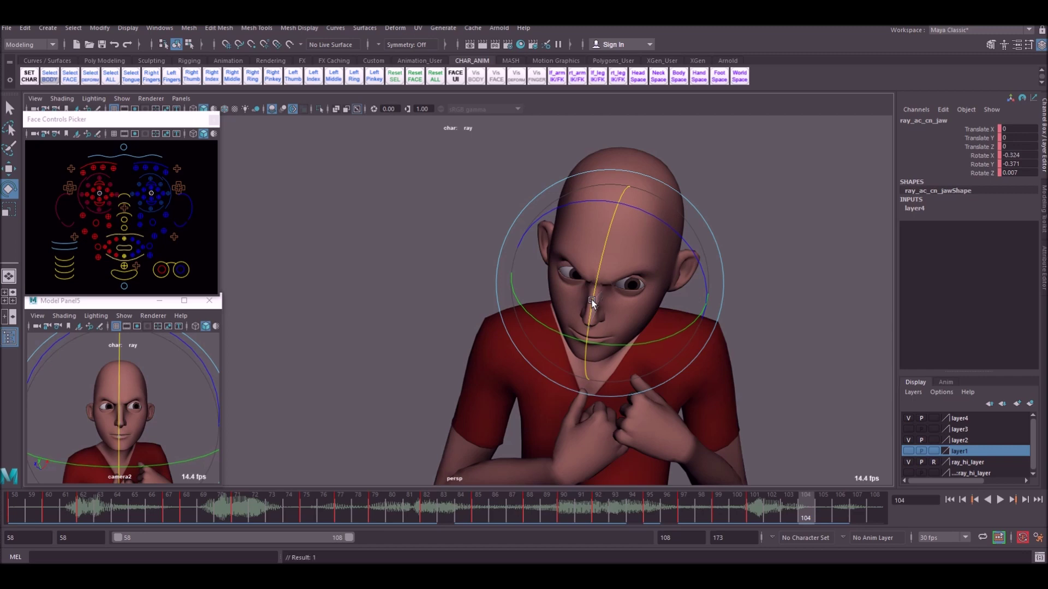
At frame 107, open the jaw slightly and key it
left_click_drag(735, 508, 858, 508)
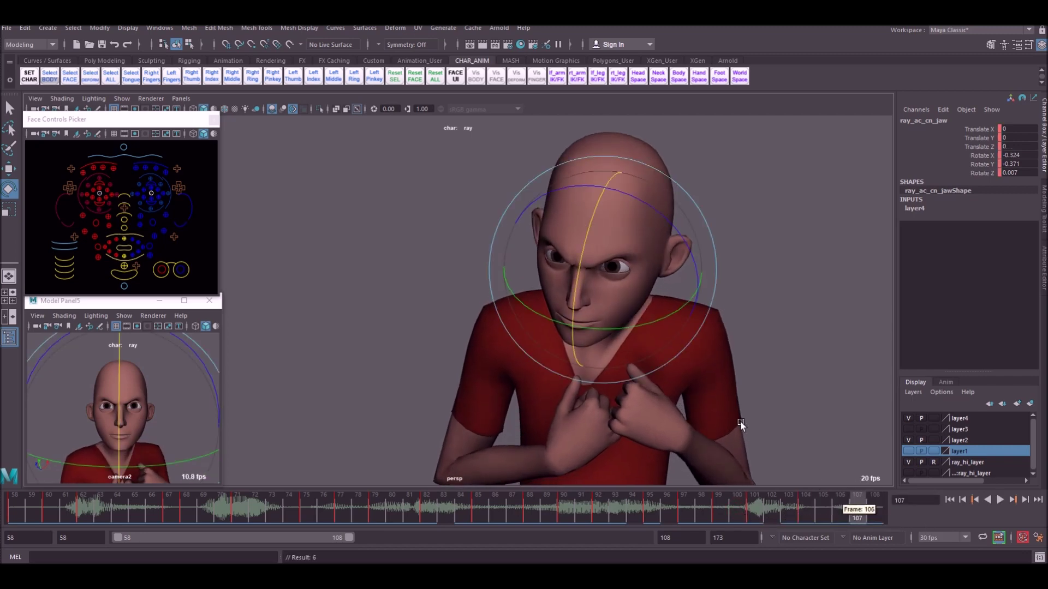
left_click_drag(576, 290, 577, 303)
key("s")
Deselect the jaw control, play the full jaw animation from frame 58 and inspect the mouth pose at frame 82
left_click_drag(768, 508, 15, 507)
key("w")
left_click(291, 182)
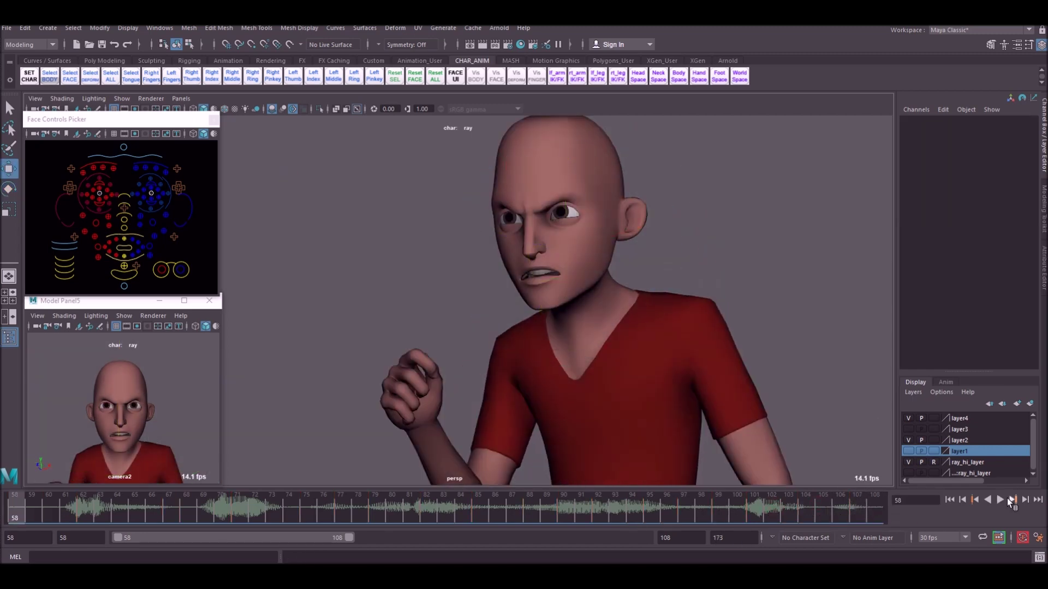
left_click(1001, 499)
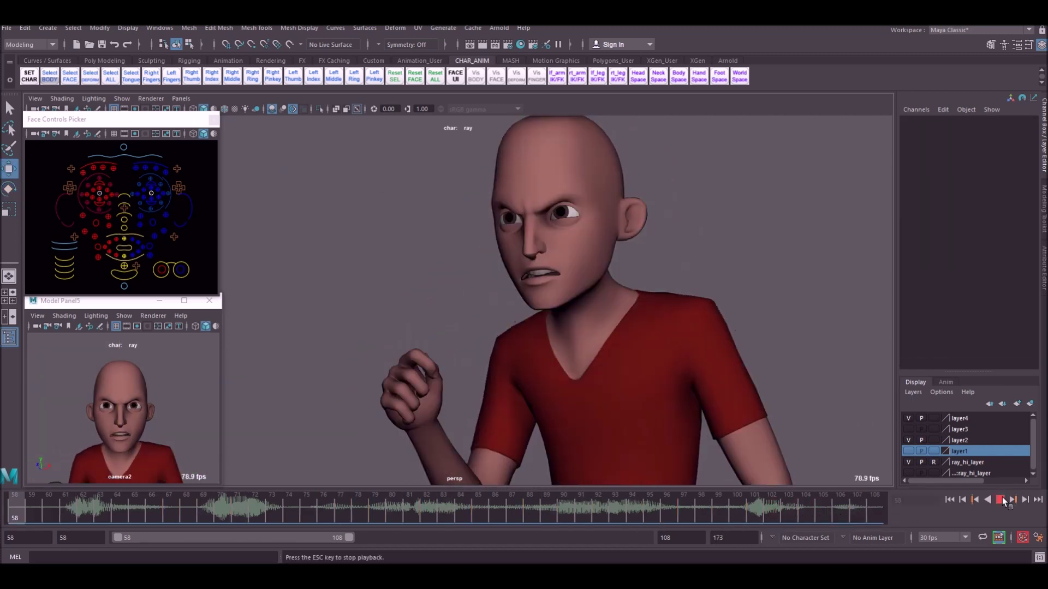
left_click(1002, 499)
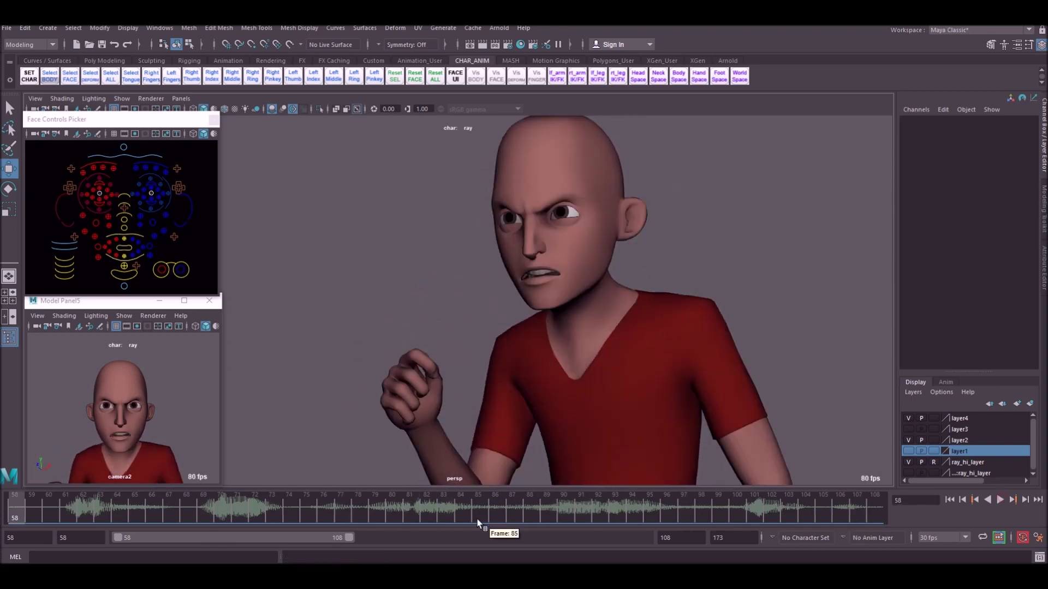
left_click(433, 505)
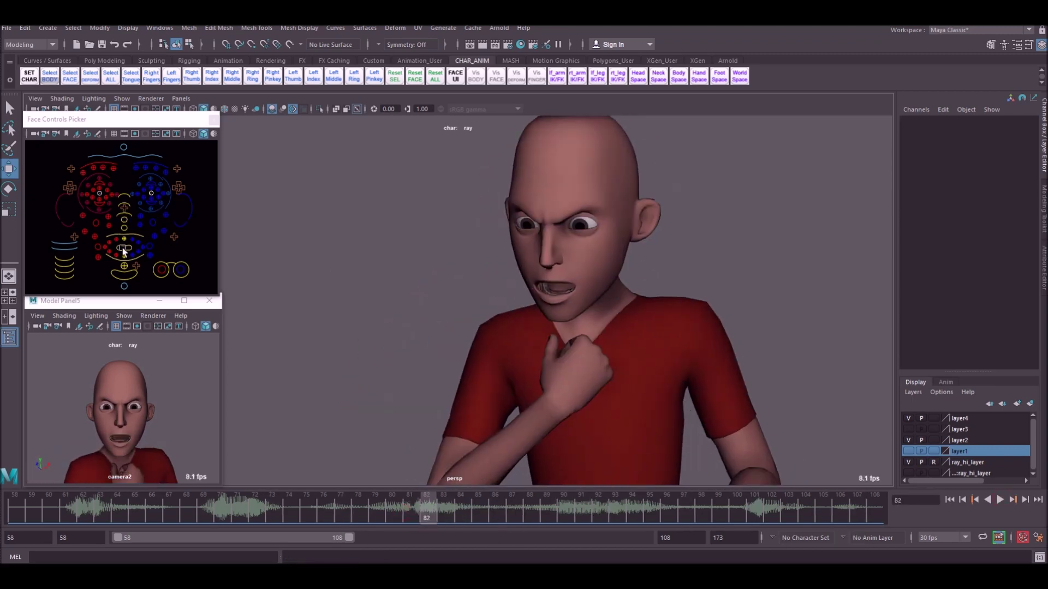
left_click(132, 275)
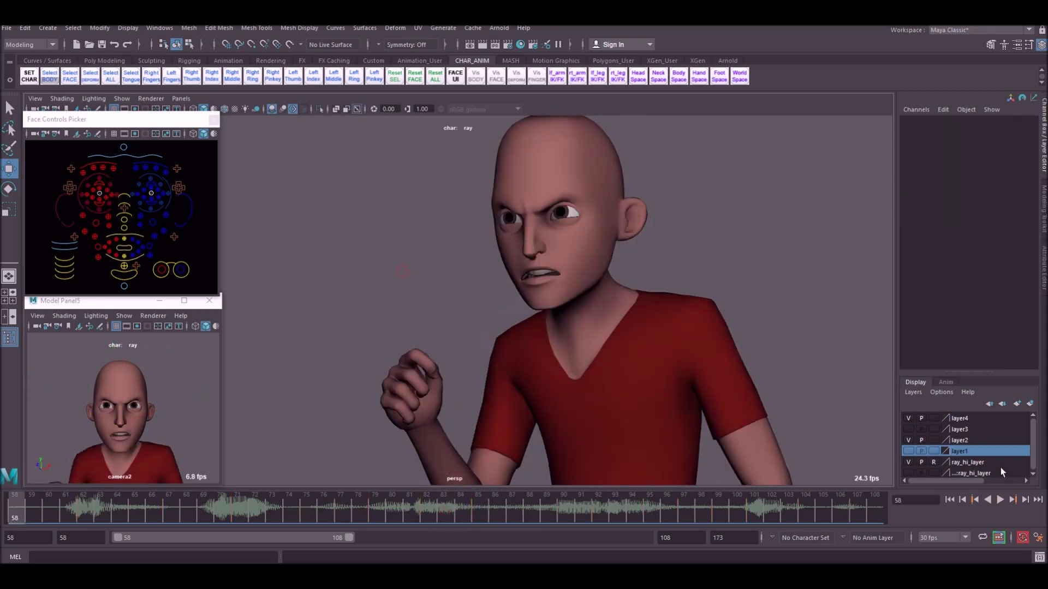
left_click(999, 499)
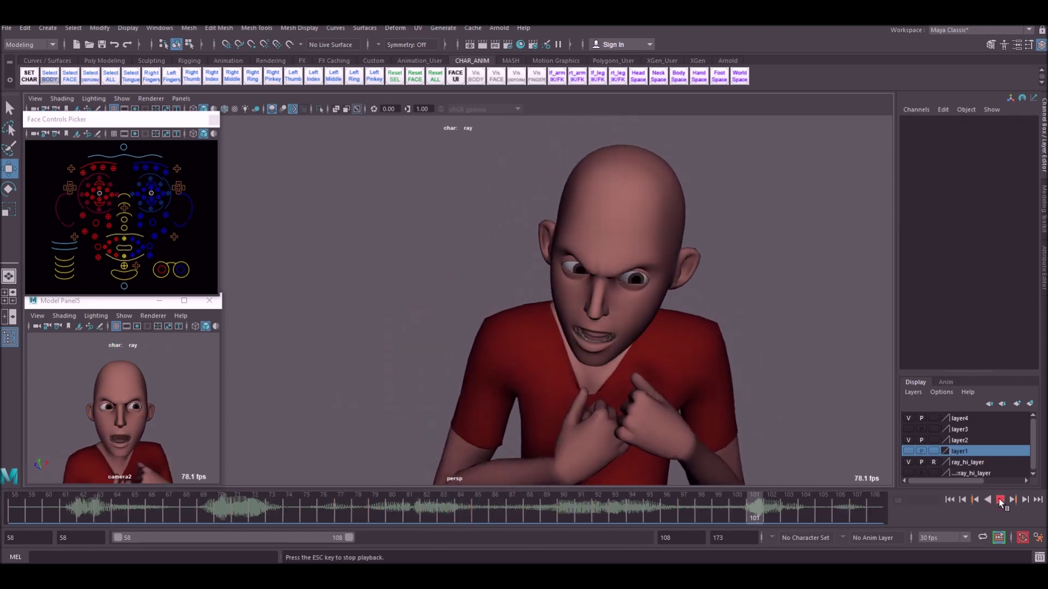
left_click(999, 500)
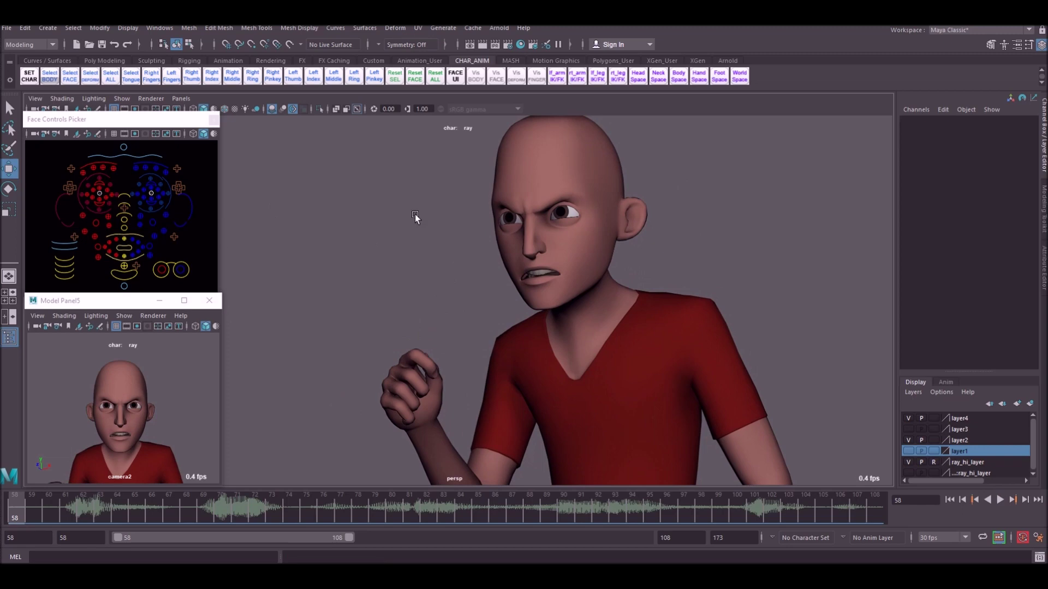
Select the left mouth corner control and switch the selection to the right mouth corner control
left_click(150, 249)
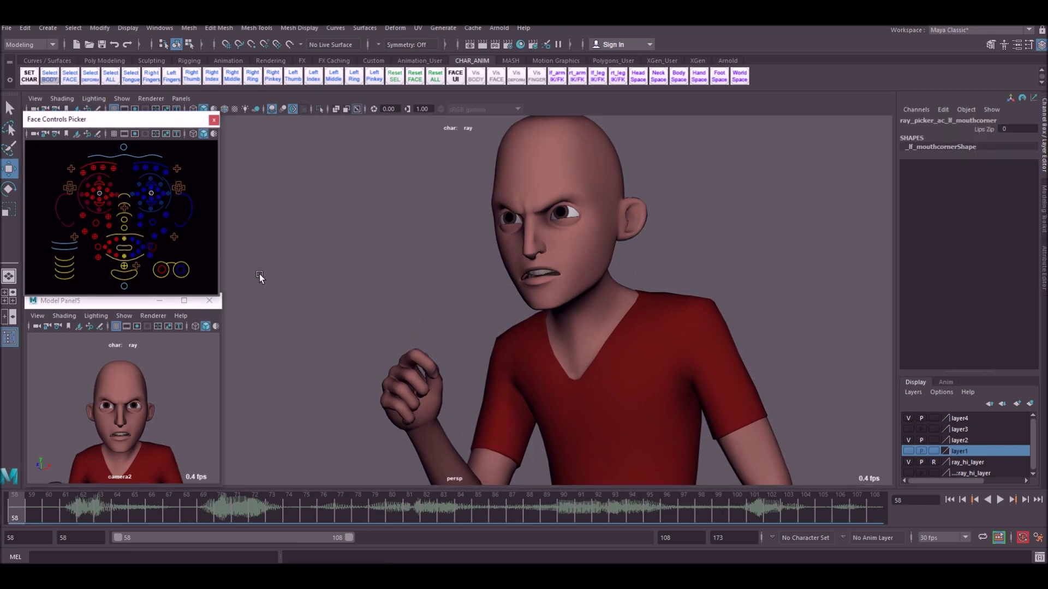
left_click(96, 250)
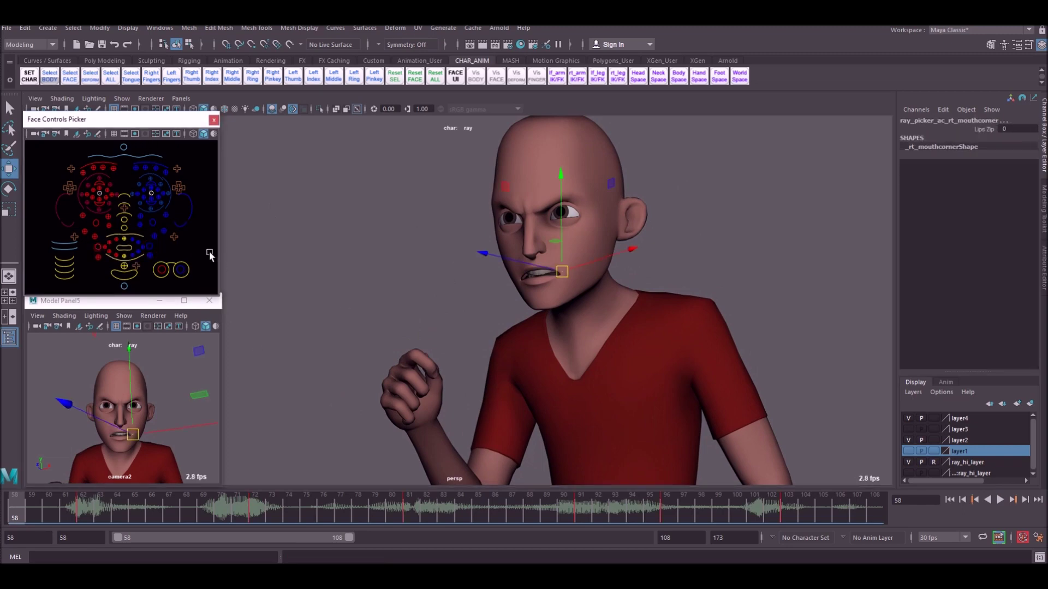
Try moving the right mouth corner control sideways and vertically at frame 58, undoing each move
left_click_drag(562, 262, 570, 257)
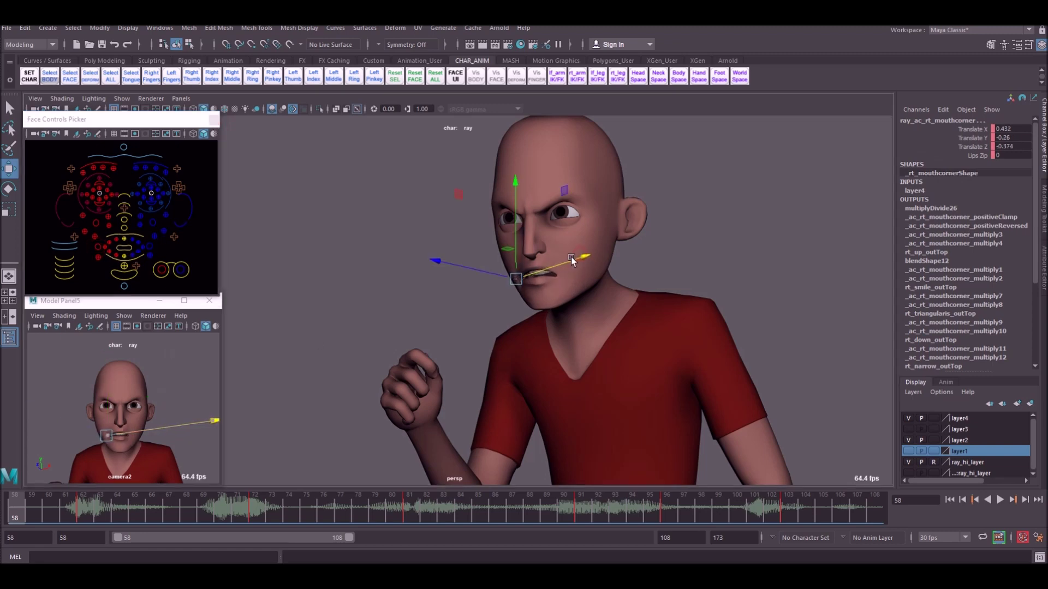
key("ctrl+z")
left_click_drag(515, 211, 516, 215)
key("ctrl+z")
left_click_drag(566, 258, 538, 266)
key("ctrl+z")
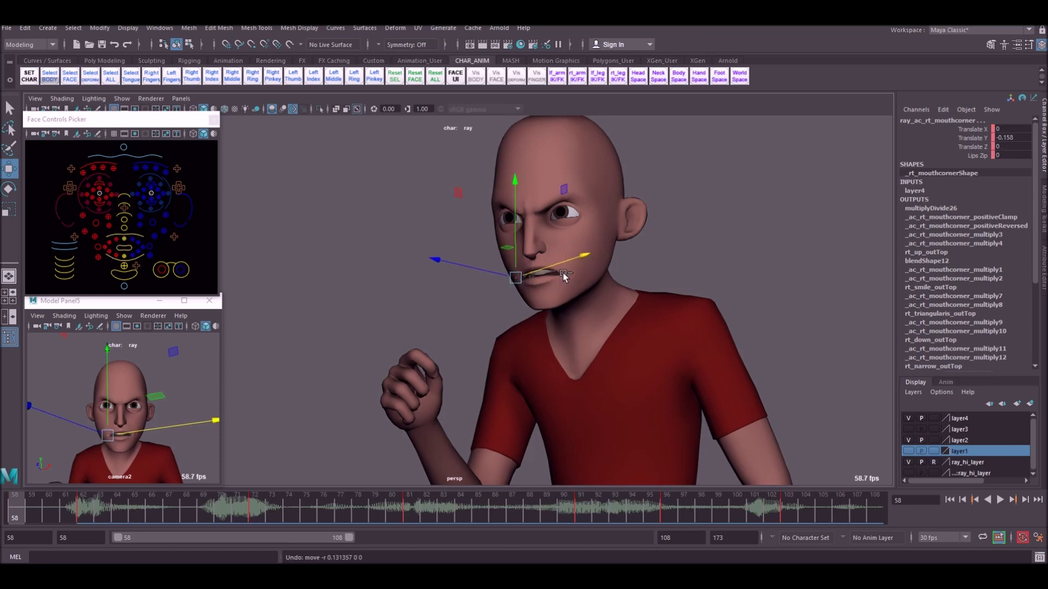
left_click_drag(551, 257, 569, 261)
key("ctrl+z")
mouse_move(585, 254)
left_mouse_down()
mouse_move(599, 248)
mouse_move(581, 256)
left_mouse_up()
key("ctrl+z")
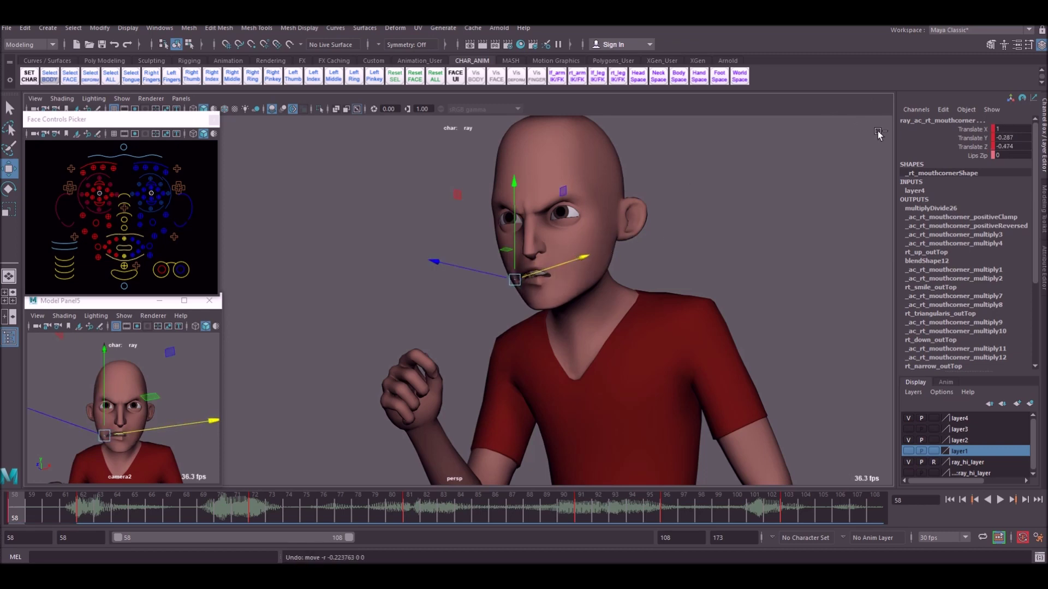
key("ctrl+z")
Set the Move tool's axis orientation to Object and reposition the right mouth corner control at frame 58
left_click(1028, 46)
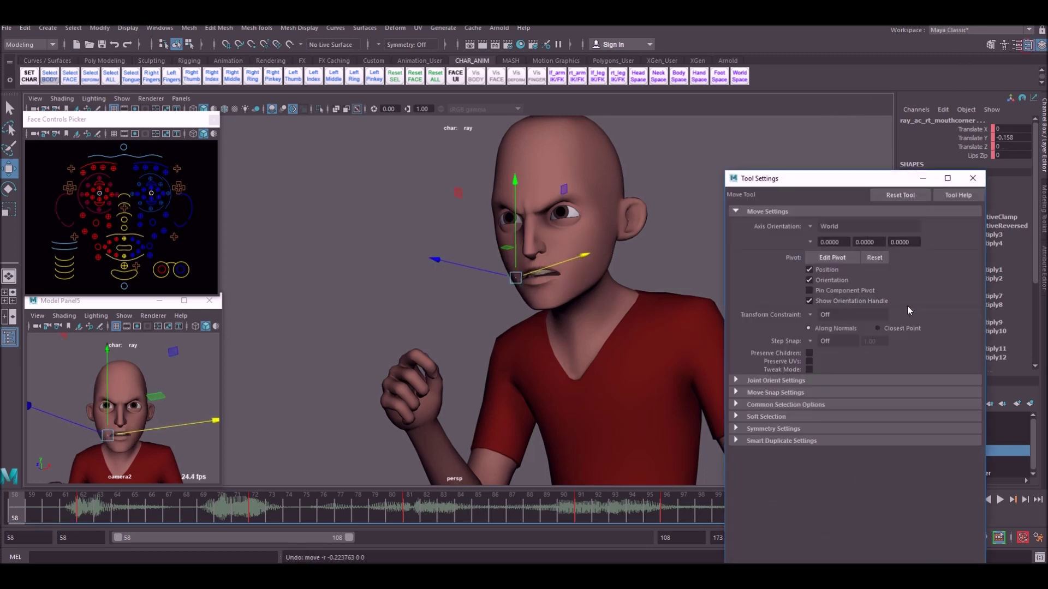
left_click(840, 225)
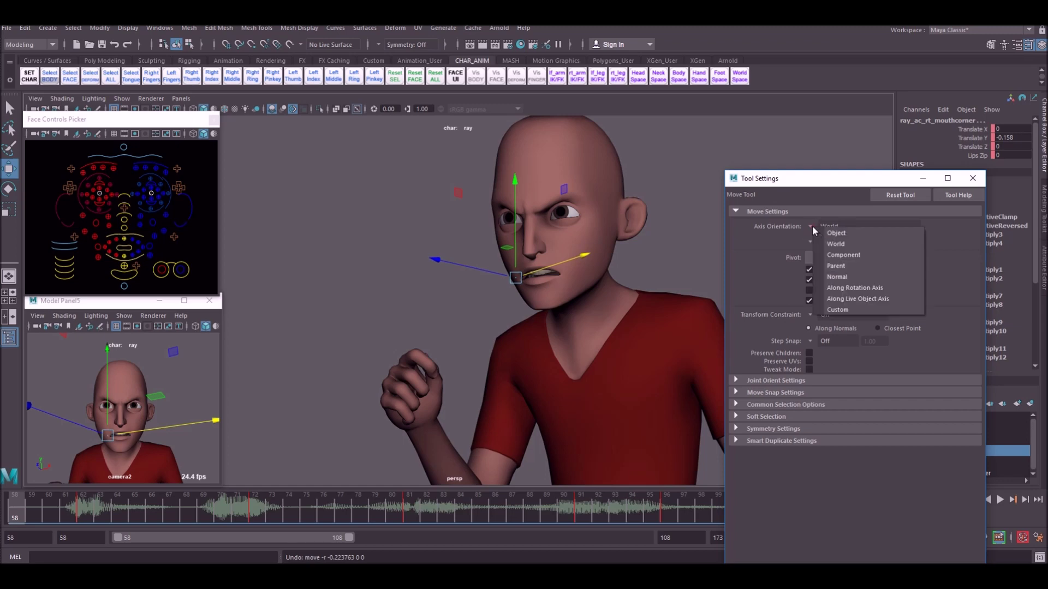
left_click(850, 234)
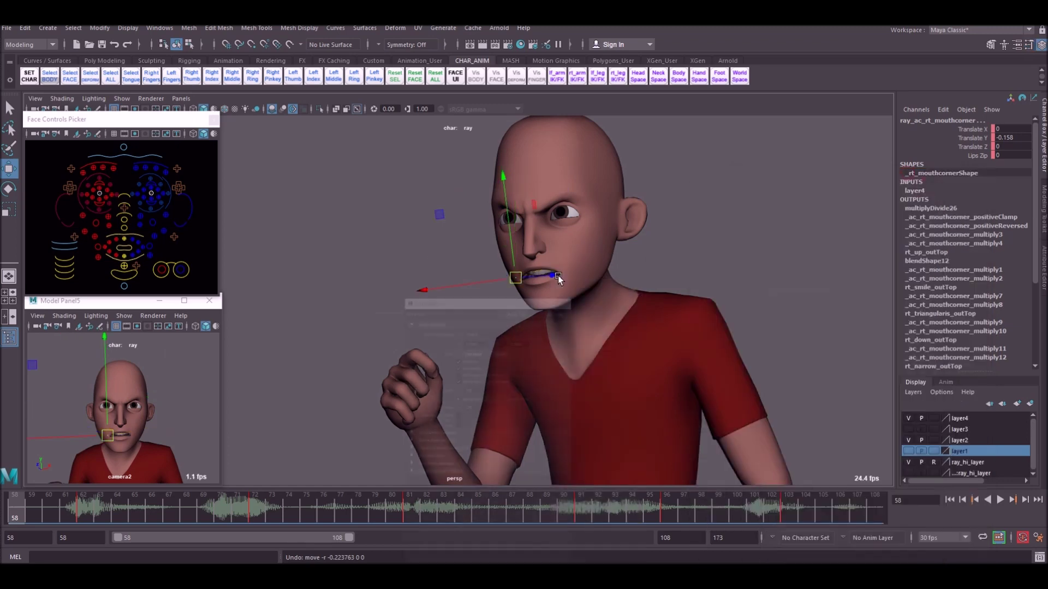
left_click(922, 178)
mouse_move(475, 282)
left_mouse_down()
mouse_move(496, 280)
mouse_move(486, 277)
left_mouse_up()
Clear the right mouth corner control's existing keys after frame 58 and play back the shot
key("alt+v")
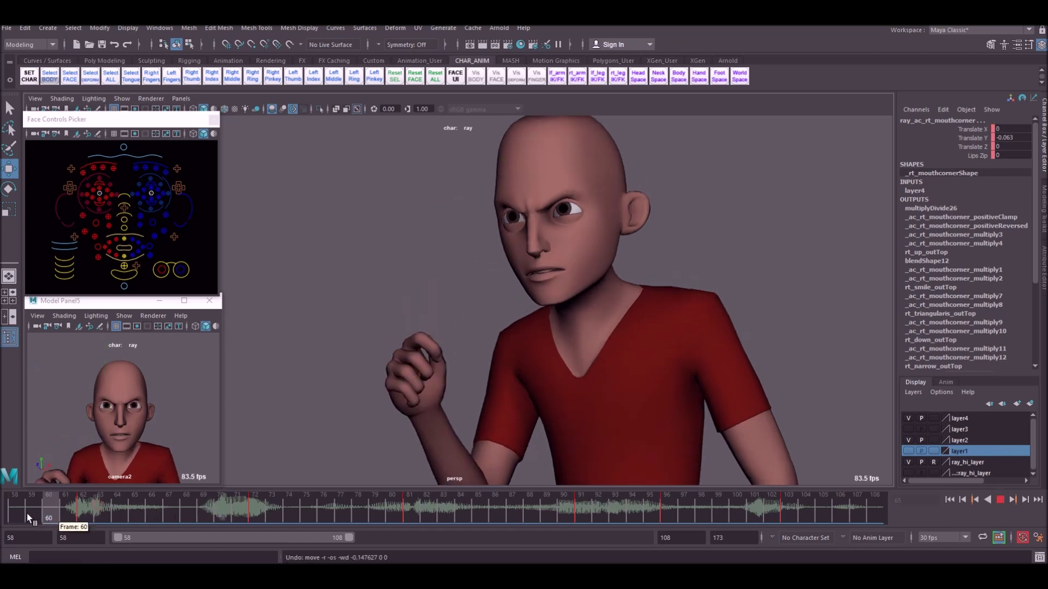
key("alt+v")
left_click_drag(44, 513, 807, 511, "shift")
right_click(807, 508)
left_click(851, 353)
key("alt+v")
key("alt+v")
Pose and key the right mouth corner control from frame 62 to frame 71 to match the dialogue
left_click(82, 512)
key("s")
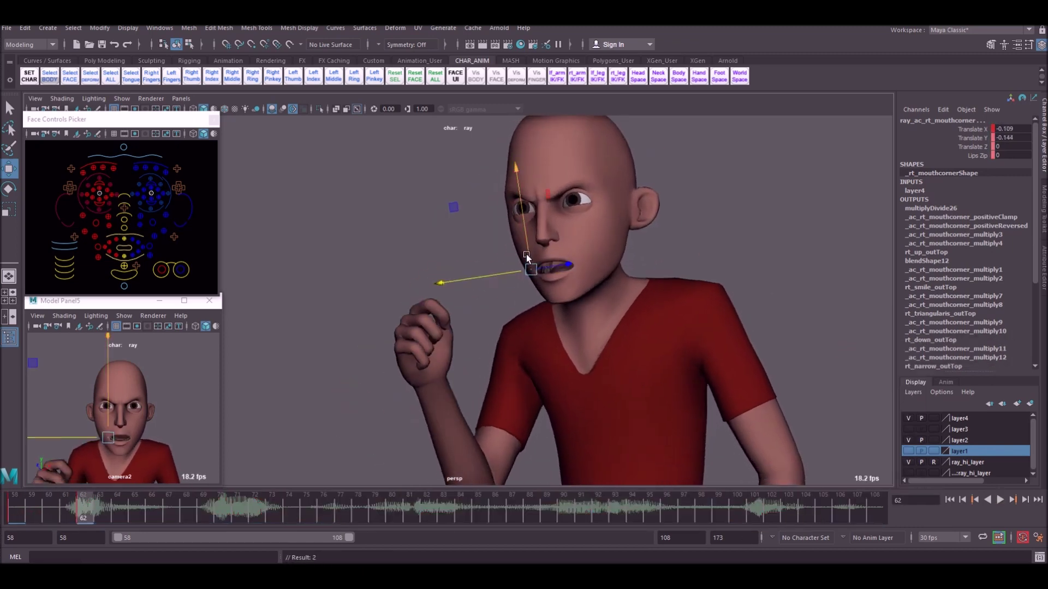
left_click(170, 512)
left_click_drag(554, 231, 553, 223)
left_click(239, 510)
left_click_drag(525, 263, 526, 270)
Continue posing and keying the right mouth corner control from frame 76 to frame 85
left_click_drag(158, 512, 325, 512)
left_click_drag(469, 301, 478, 292)
left_click(411, 511)
left_click(479, 510)
left_click_drag(539, 265, 546, 266)
key("alt+v")
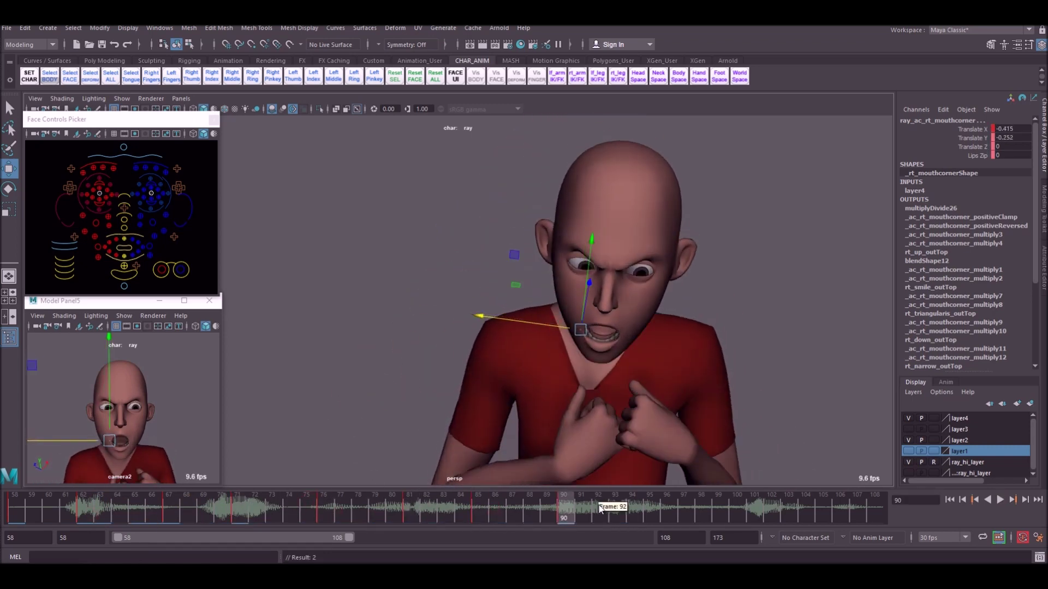
Pose and key the right mouth corner control from frame 90 to the end of the shot, adjusting its height at frame 95
left_click_drag(775, 499, 857, 499)
key("s")
key("s")
left_click_drag(464, 513, 745, 513)
left_click(650, 509)
left_click_drag(590, 235, 587, 260)
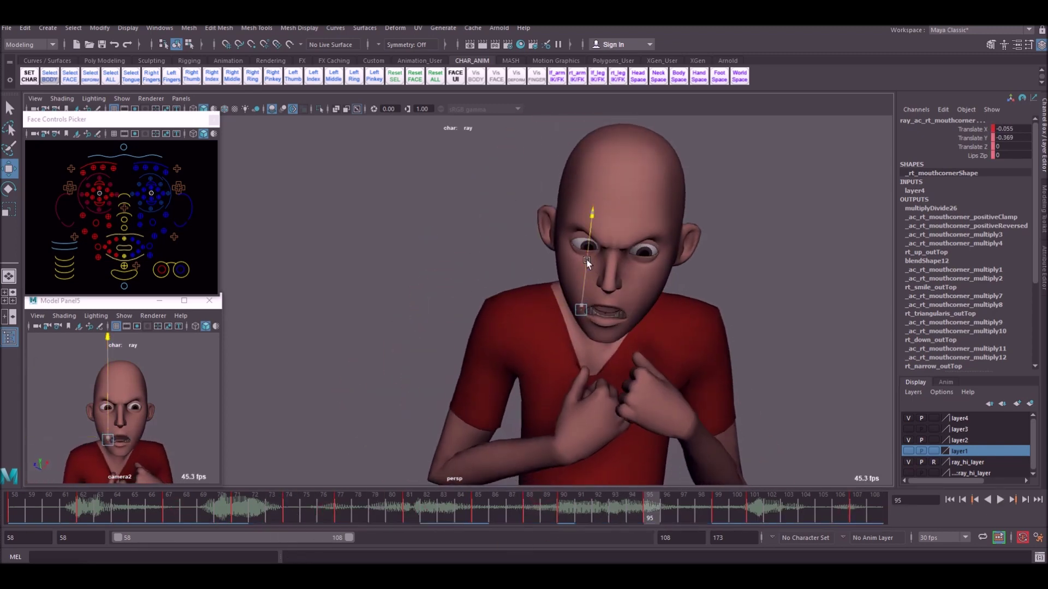
left_click_drag(748, 507, 23, 499)
Deselect the mouth corner control and play the animation from frame 58 to review the mouth shapes
key("alt+v")
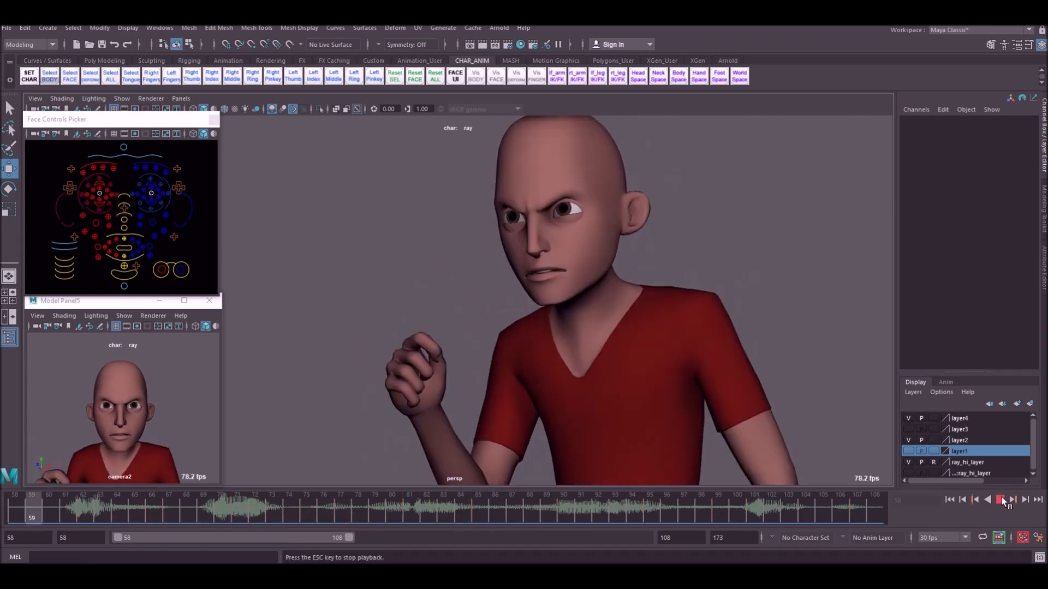
left_click(1000, 498)
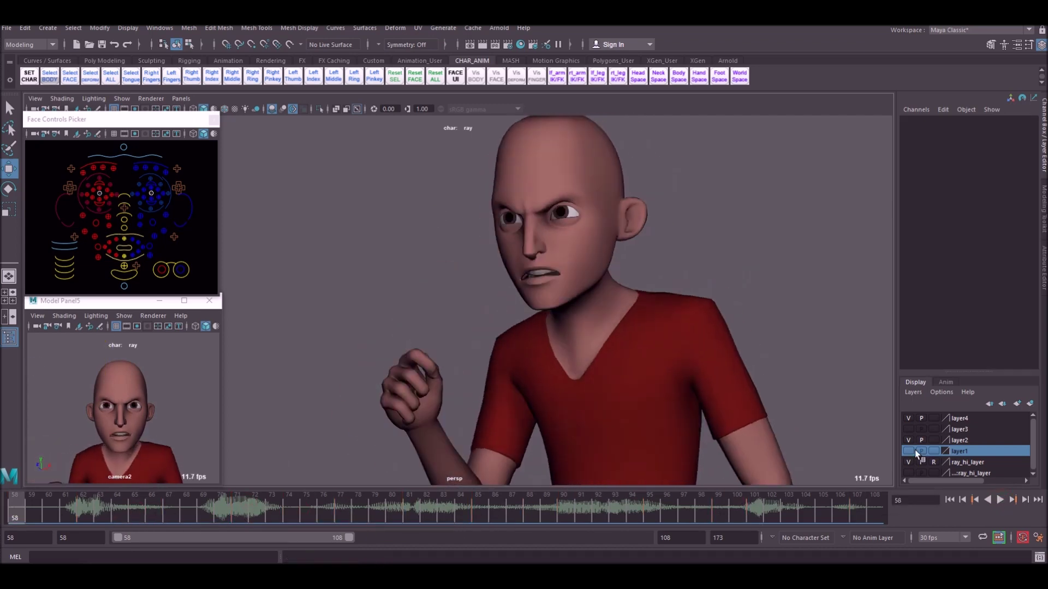
left_click(999, 499)
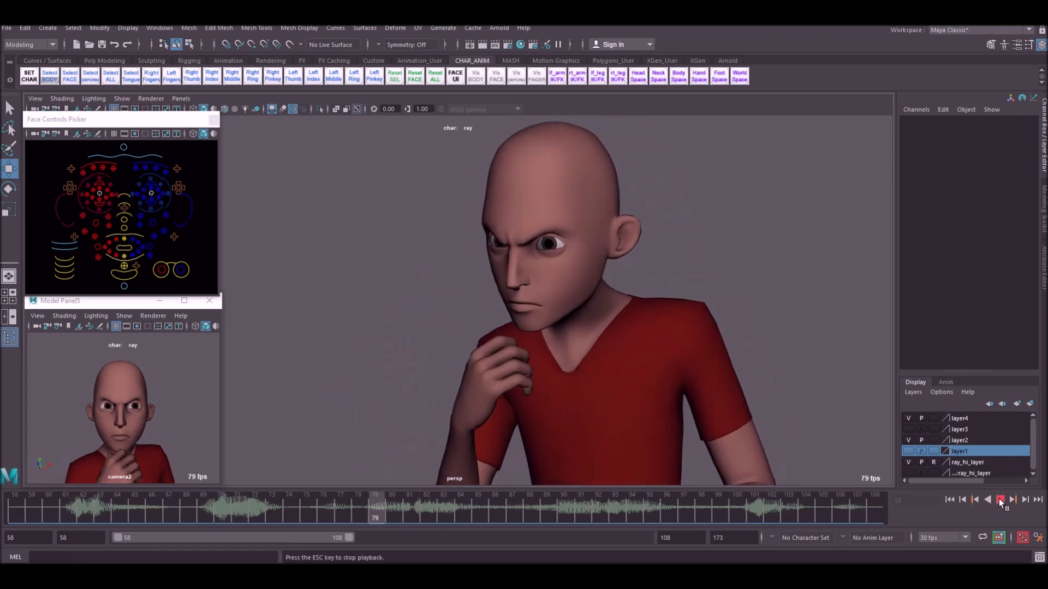
left_click(999, 500)
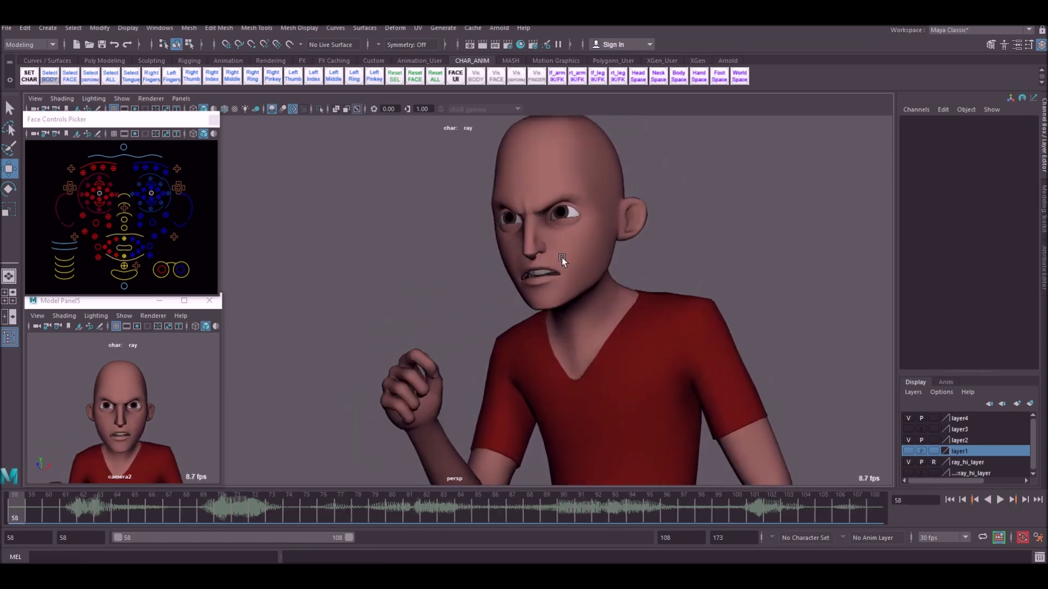
Adjust the right cheek control's height at frame 58, clear its remaining keys and key it at frame 63
left_click(151, 221)
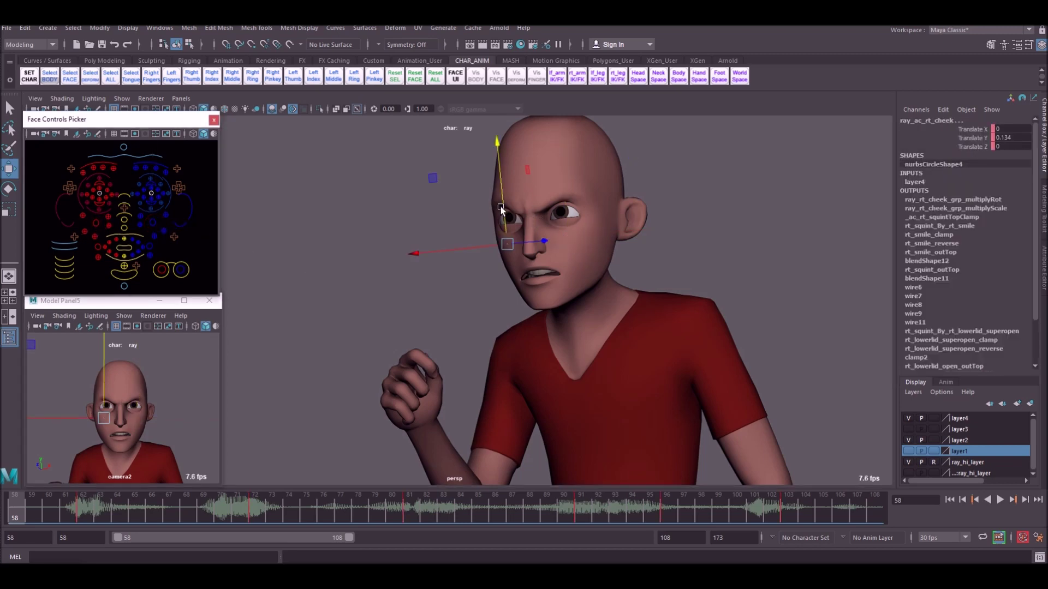
left_click_drag(503, 209, 502, 209)
left_click_drag(65, 512, 798, 515, "shift")
right_click(798, 515)
left_click(101, 508)
key("s")
Pose and key the right cheek control at frames 68, 72, 78, 82 and 86, and play the result
left_click(188, 507)
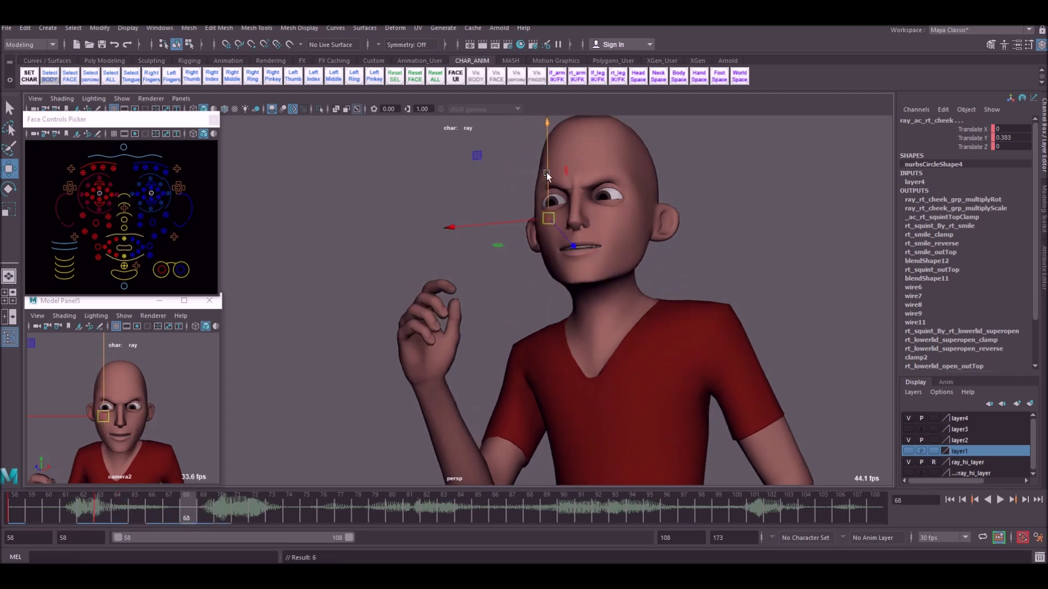
left_click_drag(545, 172, 546, 162)
left_click(257, 507)
key("s")
left_click(362, 509)
left_click(428, 506)
left_click(498, 501)
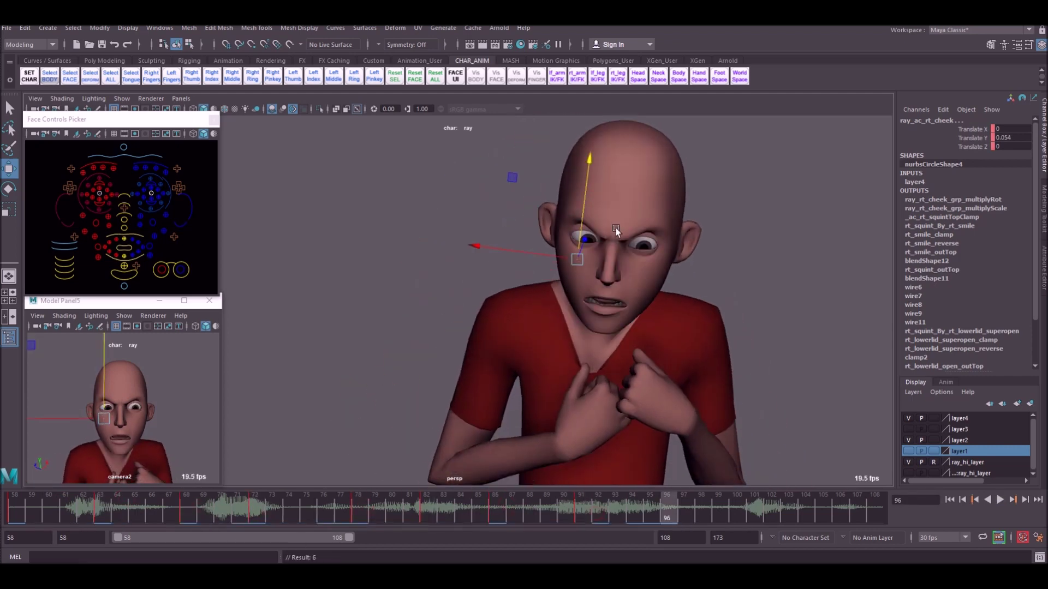
left_click(1000, 500)
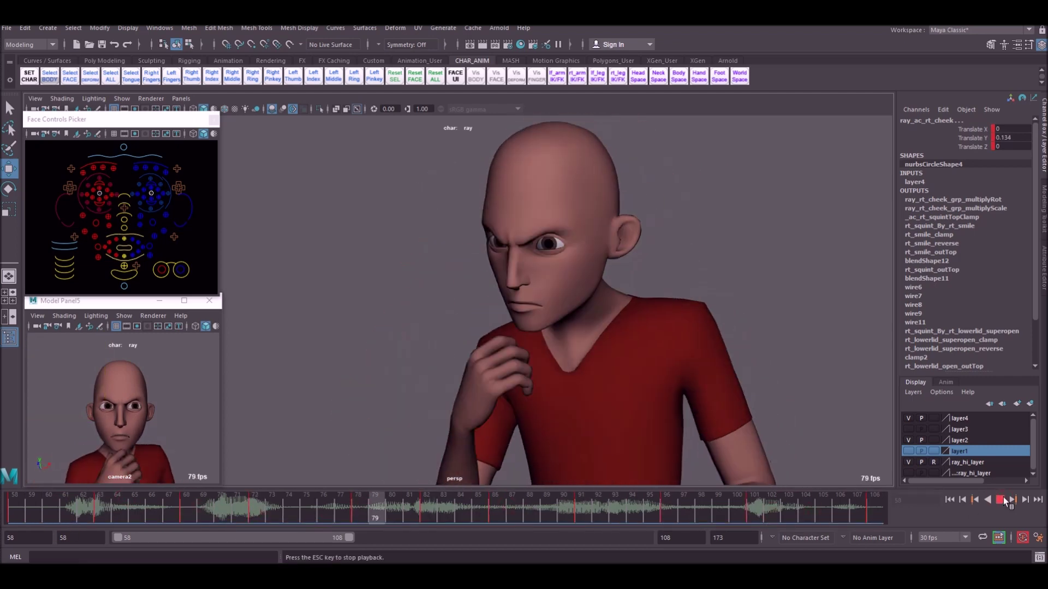
left_click(1003, 498)
Key the central upper lip control at frame 58 and clear the rest of its keys
left_click(359, 507)
left_click(15, 508)
left_click(125, 235)
key("s")
left_click_drag(31, 511, 878, 510)
right_click(797, 506)
left_click(837, 355)
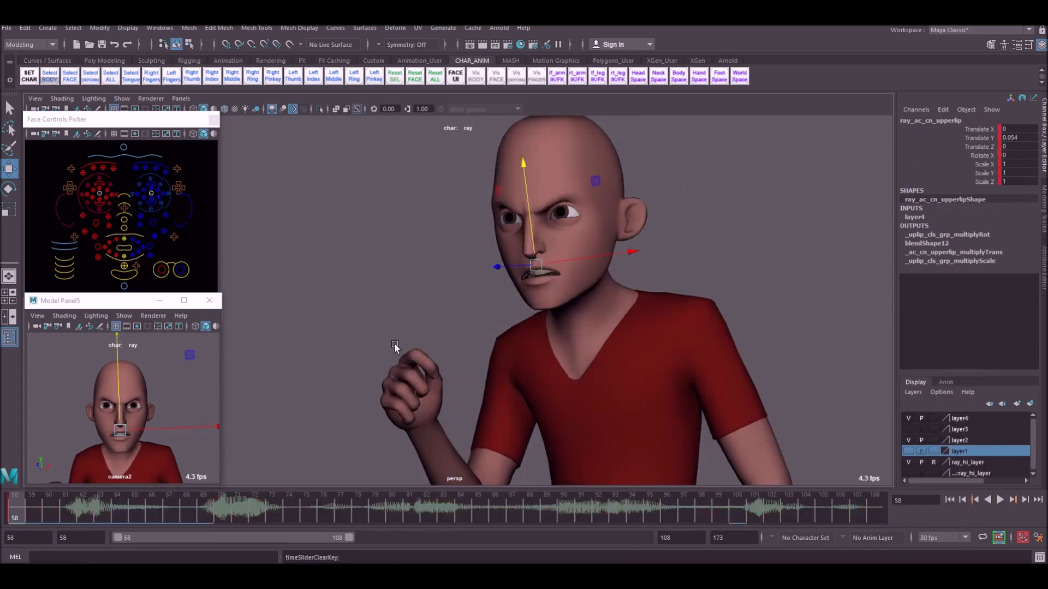
Clear the central mouth control's keys after frame 58 and play back the result
left_click(129, 247)
left_click_drag(31, 511, 878, 511, "shift")
right_click(797, 506)
left_click(837, 356)
left_click(1000, 499)
left_click(1000, 499)
Try shifting the central mouth control at frame 58 and undo the move
left_click(124, 235)
left_click(131, 249)
left_click(15, 509)
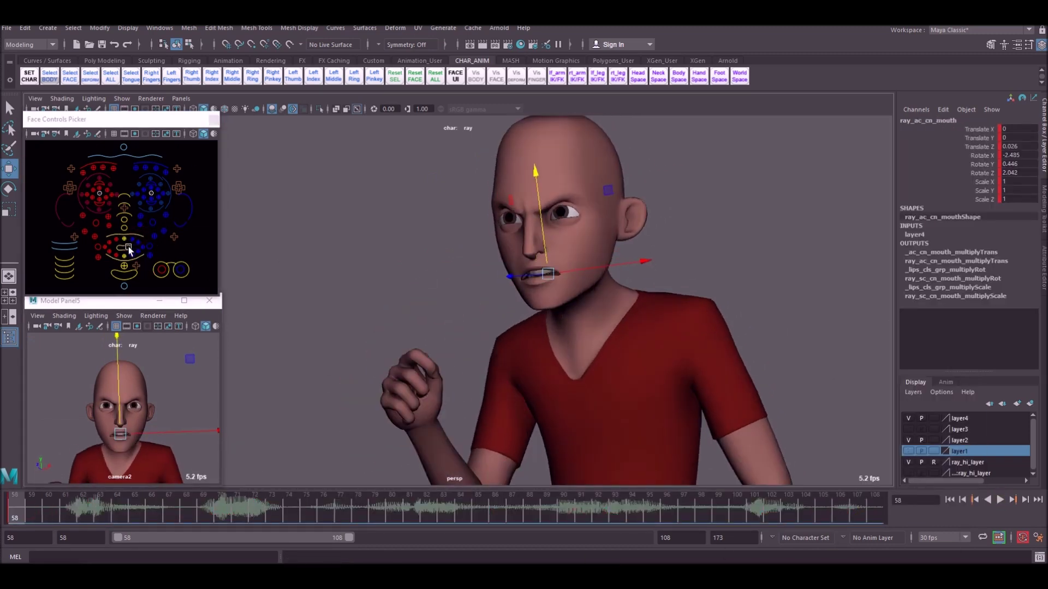
left_click(133, 252)
left_click_drag(557, 275, 558, 278)
key("ctrl+z")
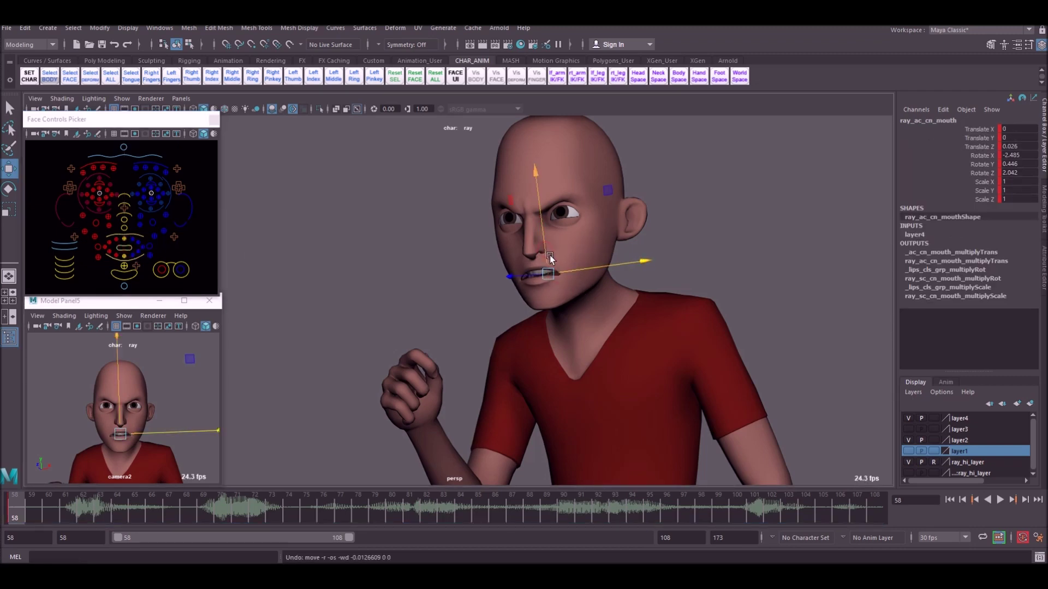
Pose the central mouth control along the dialogue at frames 77, 83 and 88
key("e")
key("alt+v")
key("w")
left_click(342, 508)
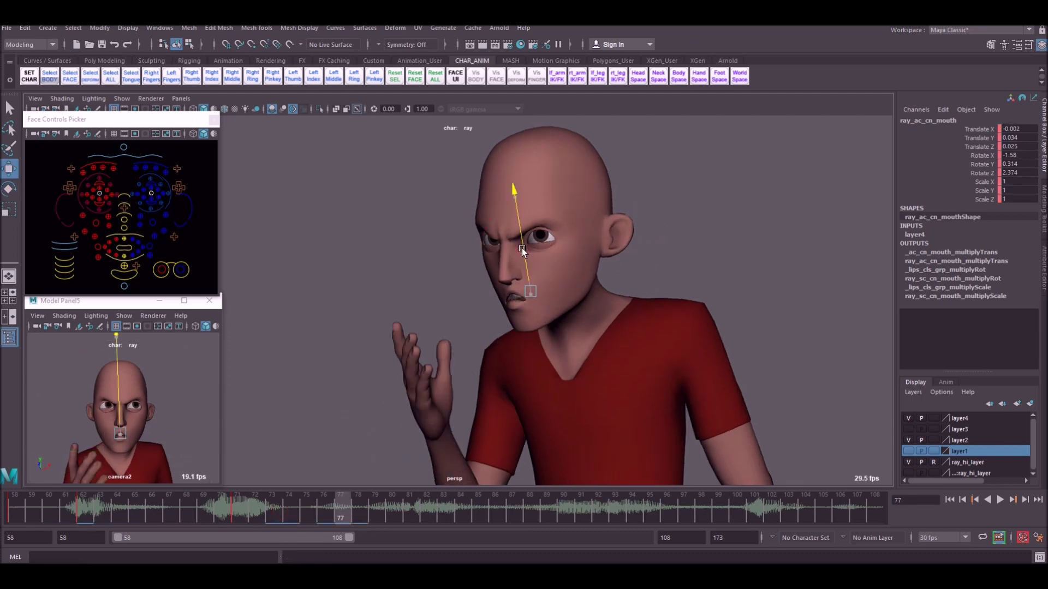
left_click(445, 507)
left_click(531, 507)
left_click_drag(607, 250, 581, 281)
Pose the central mouth control through the end of the dialogue at frames 92, 97 and 102
left_click(599, 506)
key("alt+v")
key("alt+v")
left_click(686, 508)
left_click(771, 507)
Deselect the mouth control and play the animation to check the added mouth movement
left_click(791, 273)
left_click(999, 499)
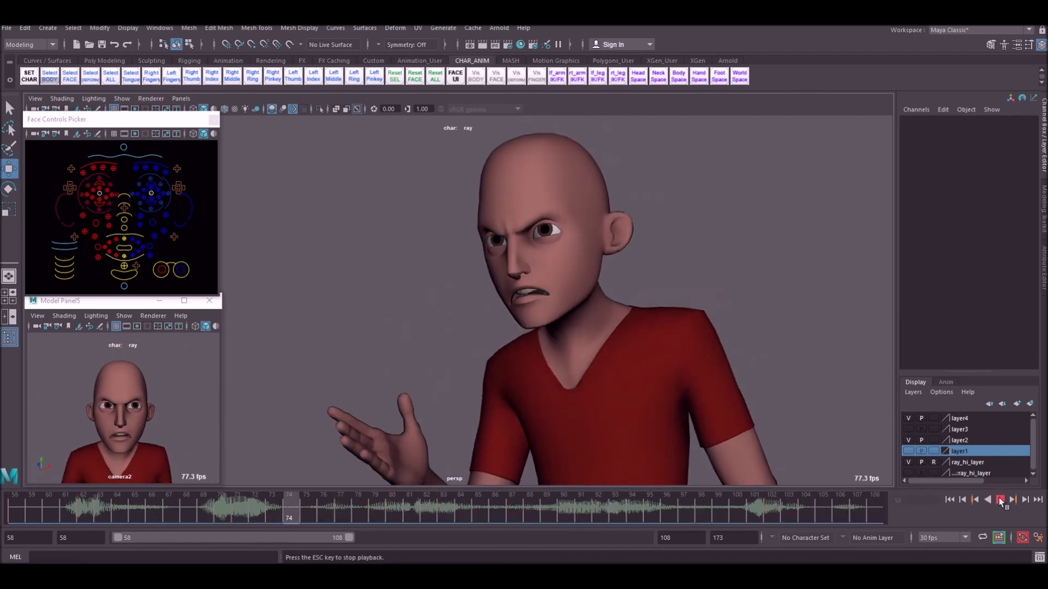
left_click(1000, 500)
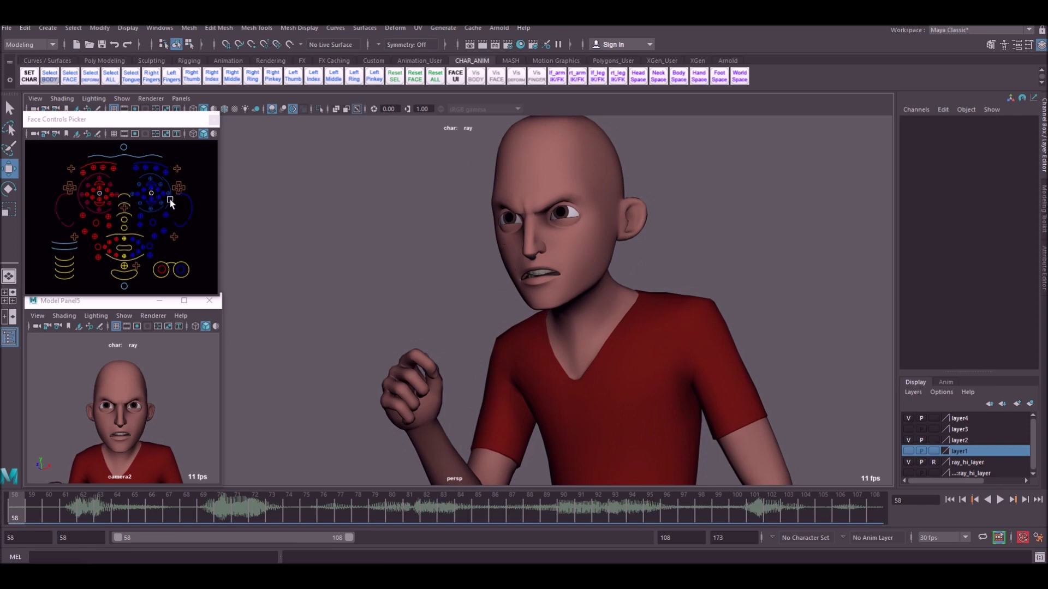
Pose and key the right upper eyelid control along the shot, closing the eye at frame 82
left_click(147, 184)
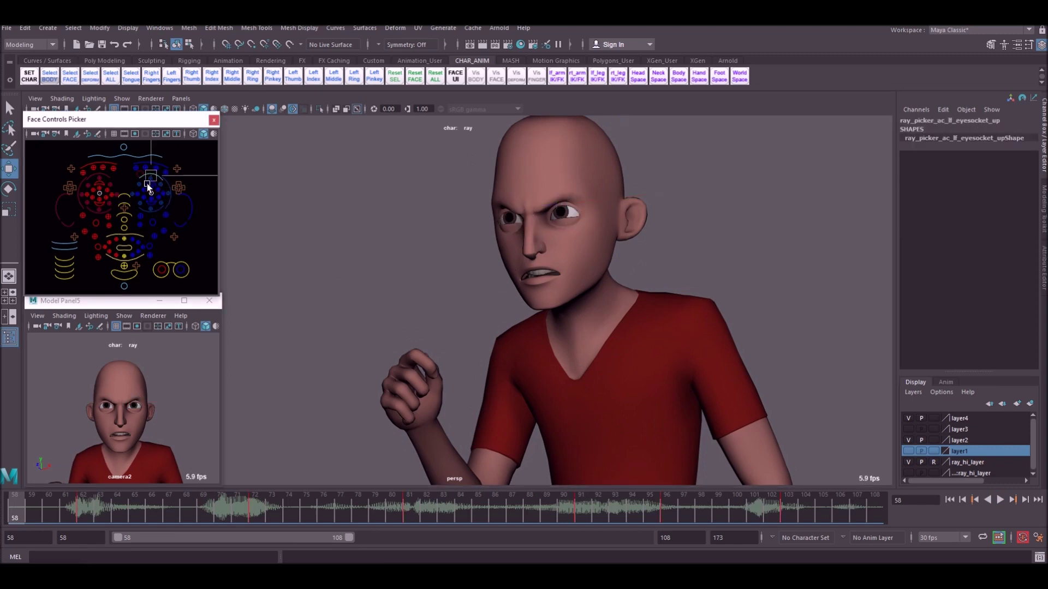
left_click(150, 184)
left_click_drag(66, 507, 118, 509)
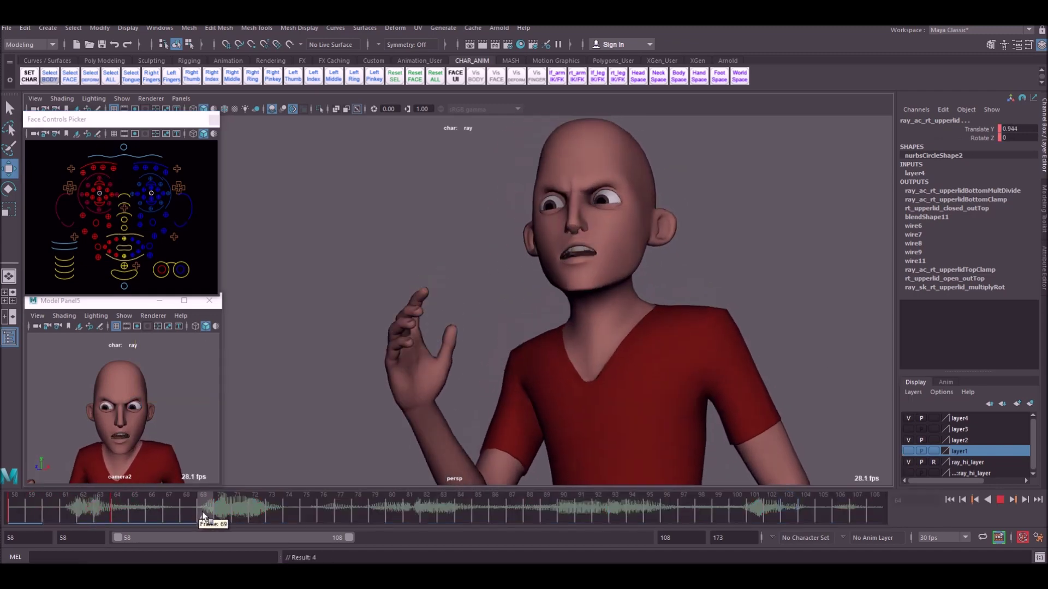
left_click(427, 510)
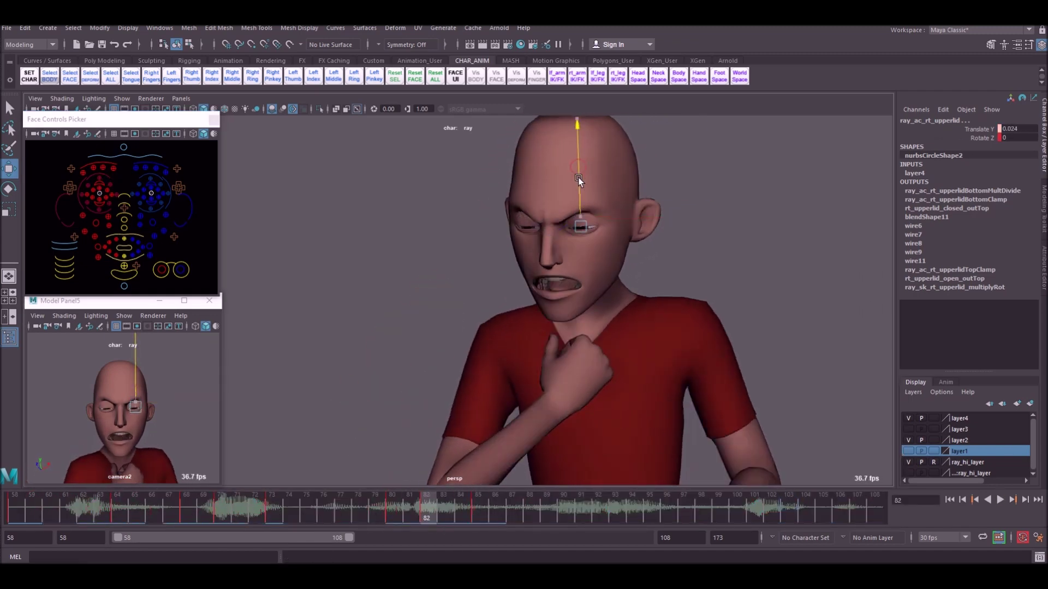
left_click_drag(99, 516, 292, 517, "shift")
left_click_drag(193, 518, 175, 519)
left_click(294, 508)
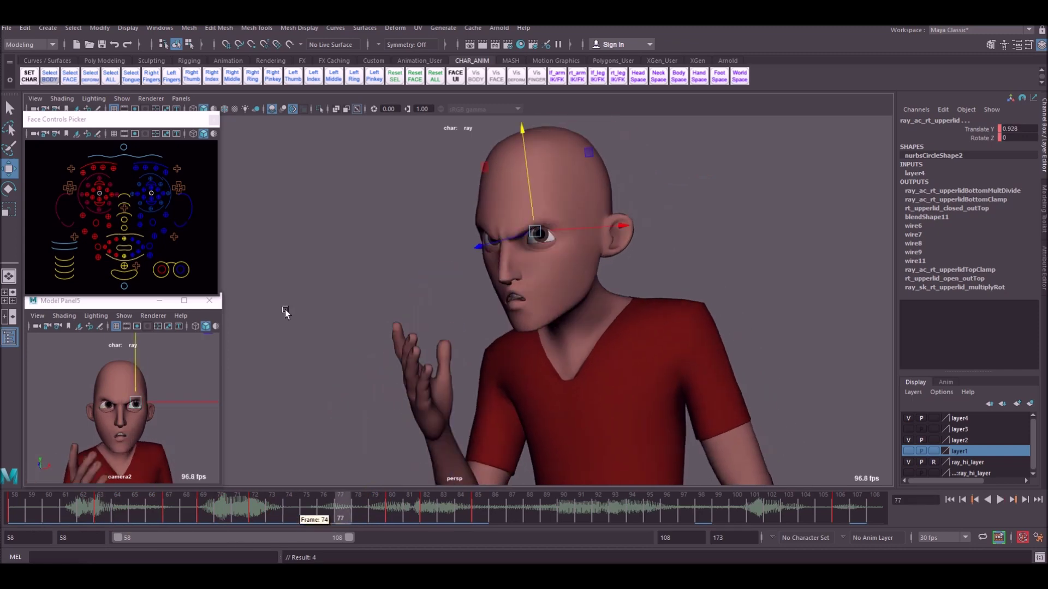
Clear the right lower eyelid control's old keys and pose it again along the shot, including frame 63
left_click(151, 203)
double_click(53, 508)
left_click_drag(52, 509, 104, 508)
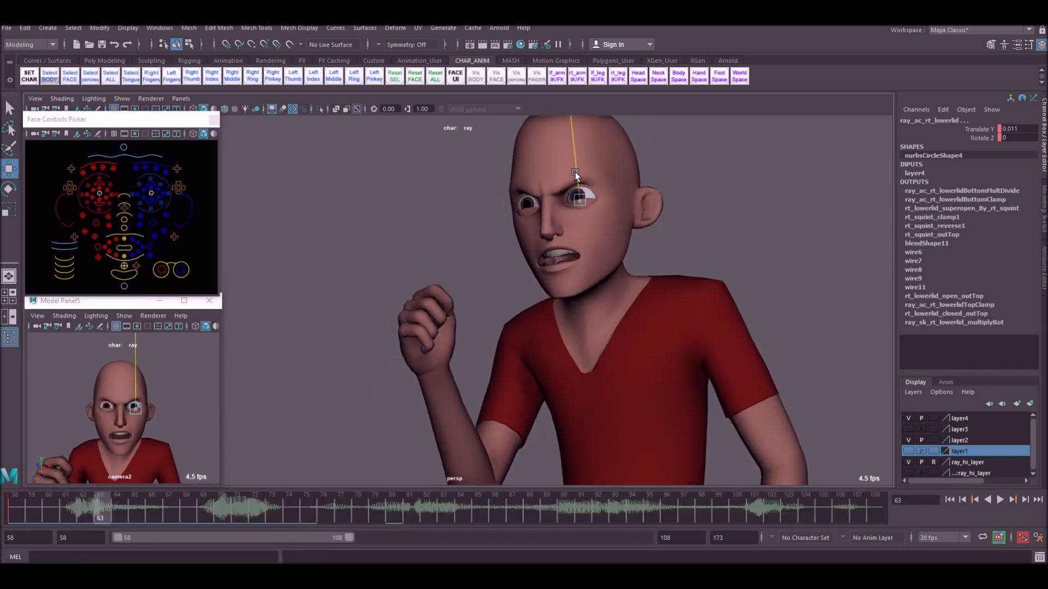
key("alt+v")
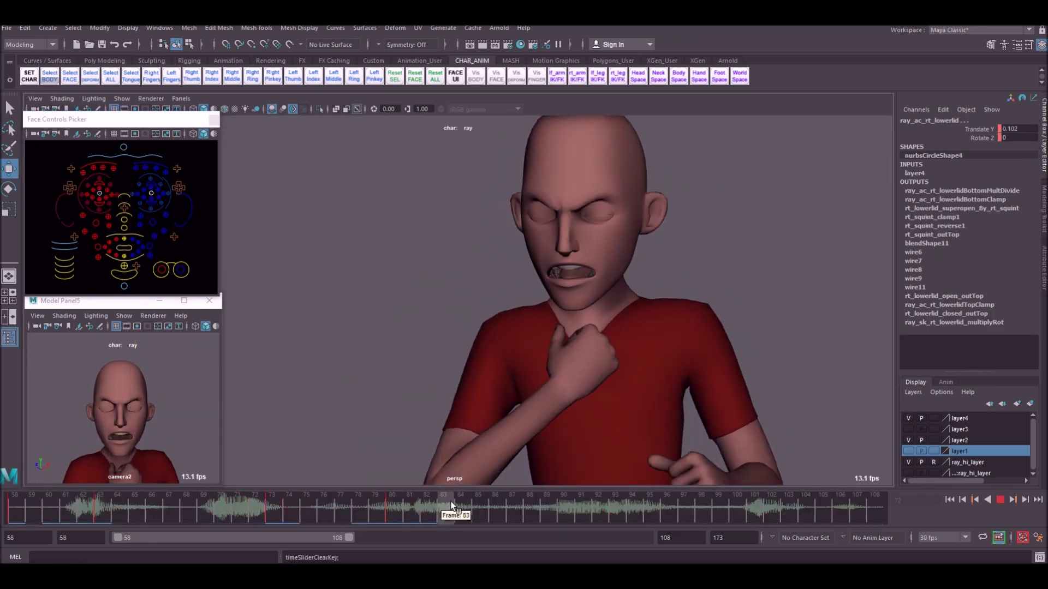
left_click_drag(614, 508, 15, 508)
Deselect the eyelid control and play the animation to review the blink
left_click(805, 289)
left_click(1001, 500)
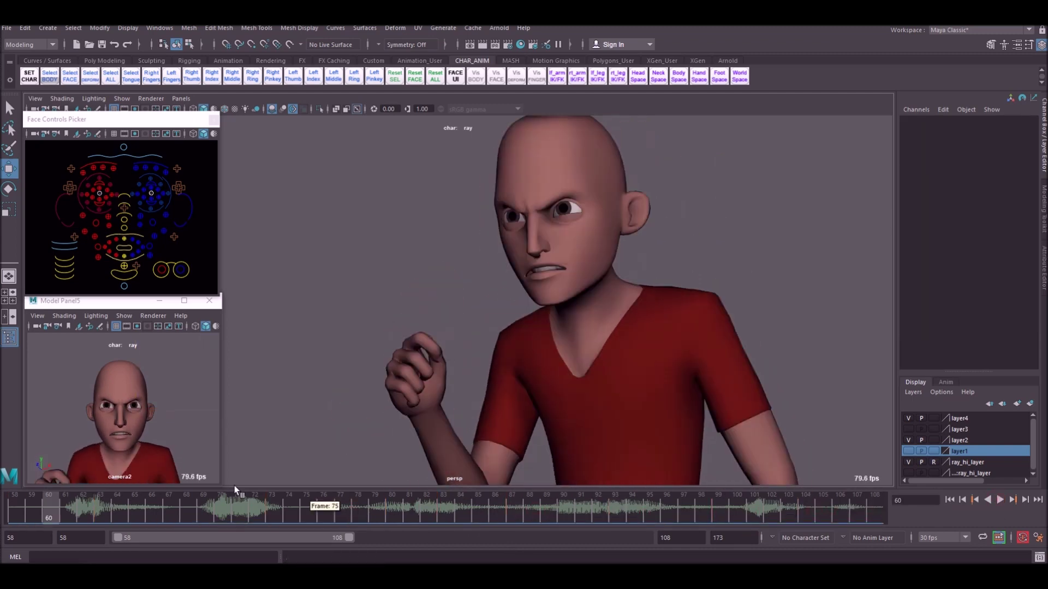
key("alt+v")
Replay the blink and edit the upper eyelid key at frame 83
left_click(154, 189)
key("alt+v")
key("alt+v")
right_click(449, 510)
left_click(473, 346)
key("alt+v")
key("alt+v")
key("alt+v")
key("alt+v")
Select both upper eyelid controls, adjust them around frame 89 and play the result
left_click(100, 184)
left_click(151, 184, "shift")
left_click_drag(575, 507, 545, 505)
middle_click_drag(646, 415, 646, 455)
left_click_drag(545, 505, 15, 506)
left_click(1000, 498)
left_click(1000, 498)
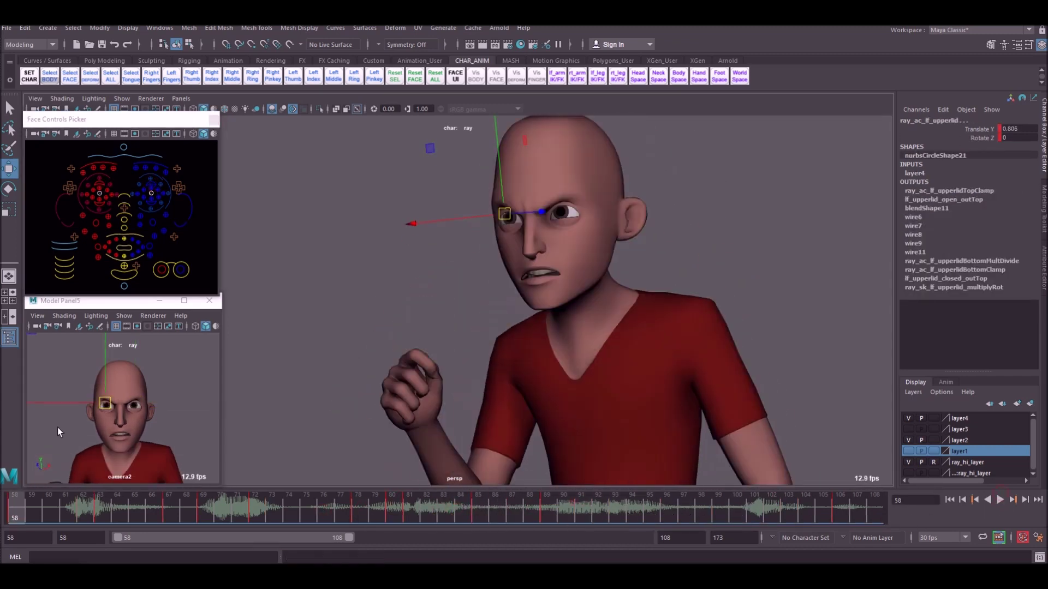
Deselect the eyelid control and play the full facial animation, reviewing it with the character's hair displayed
left_click(59, 431)
left_click(998, 499)
left_click_drag(289, 500, 468, 509)
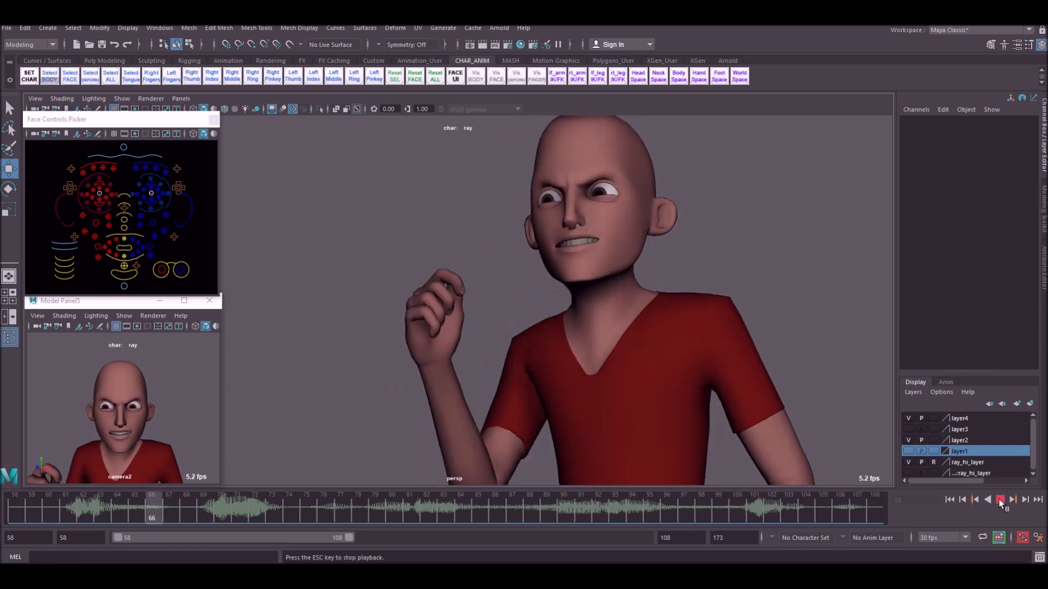
left_click(999, 499)
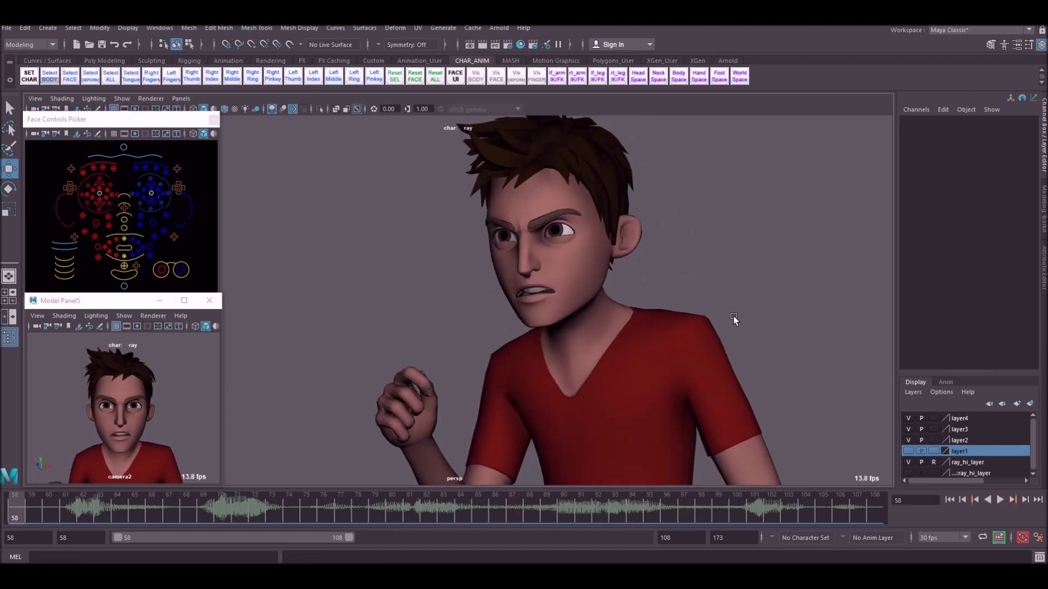
left_click(1000, 500)
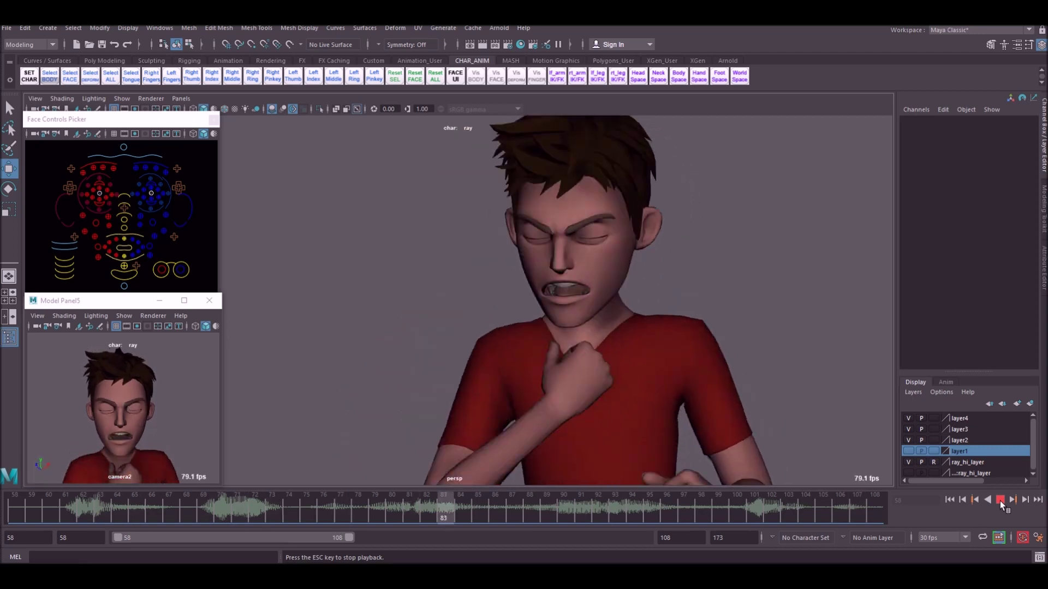
left_click(999, 500)
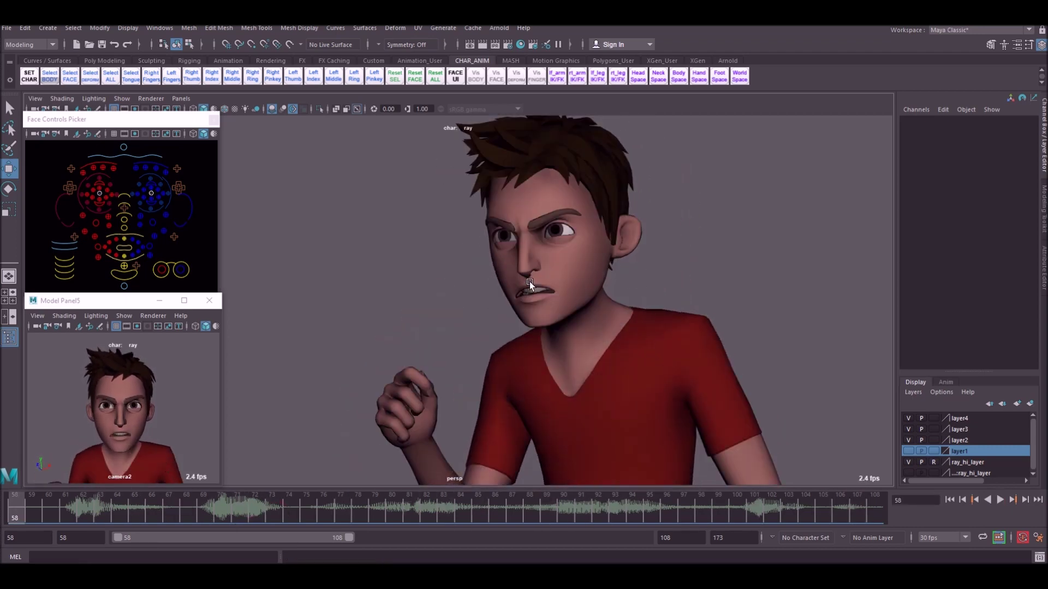
Scrub the facial animation and go to frames 71 and 83 to check the tongue pose
mouse_move(276, 500)
left_mouse_down()
mouse_move(261, 502)
mouse_move(692, 520)
mouse_move(152, 515)
mouse_move(356, 518)
mouse_move(188, 512)
left_mouse_up()
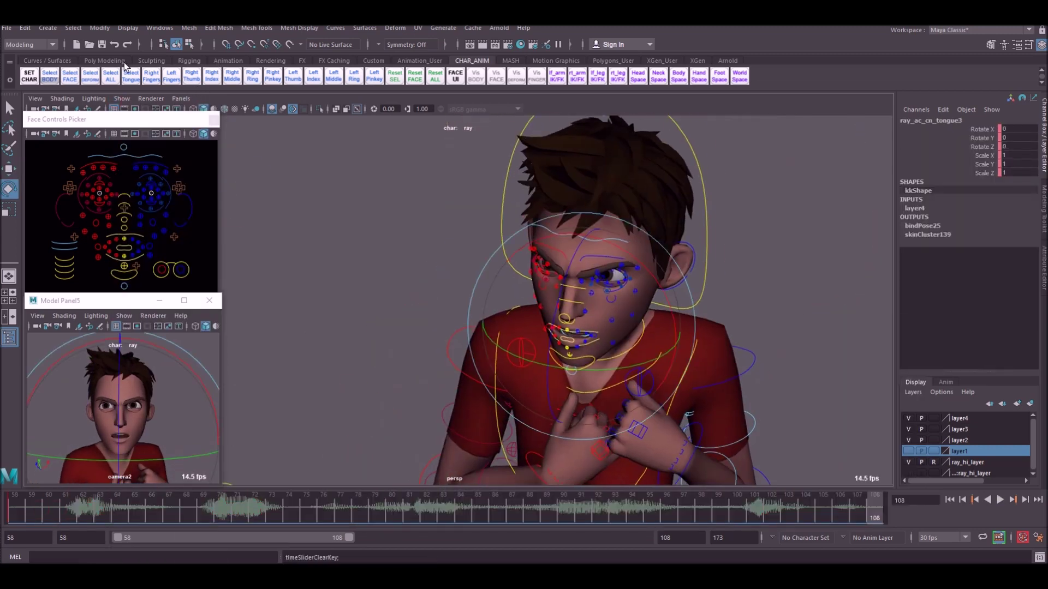
left_click(232, 507)
left_click(443, 507)
left_click(442, 505)
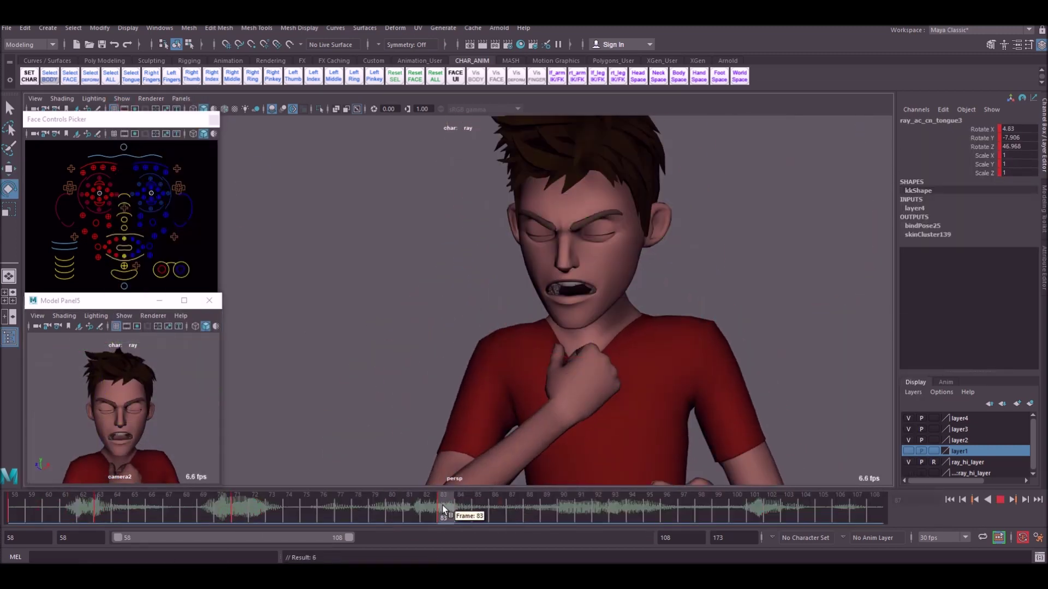
Select the first tongue control inside the open mouth at frame 83
key("w")
right_click_drag(568, 300, 695, 302, "alt")
left_click_drag(695, 299, 666, 304, "alt")
left_click(633, 296)
right_click_drag(634, 296, 682, 298, "alt")
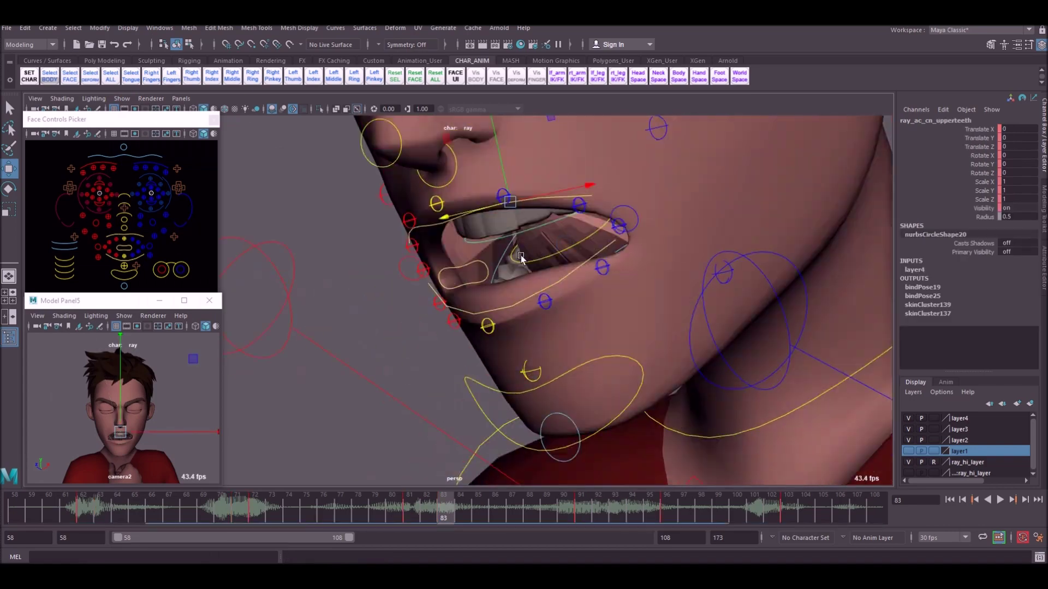
left_click(474, 287)
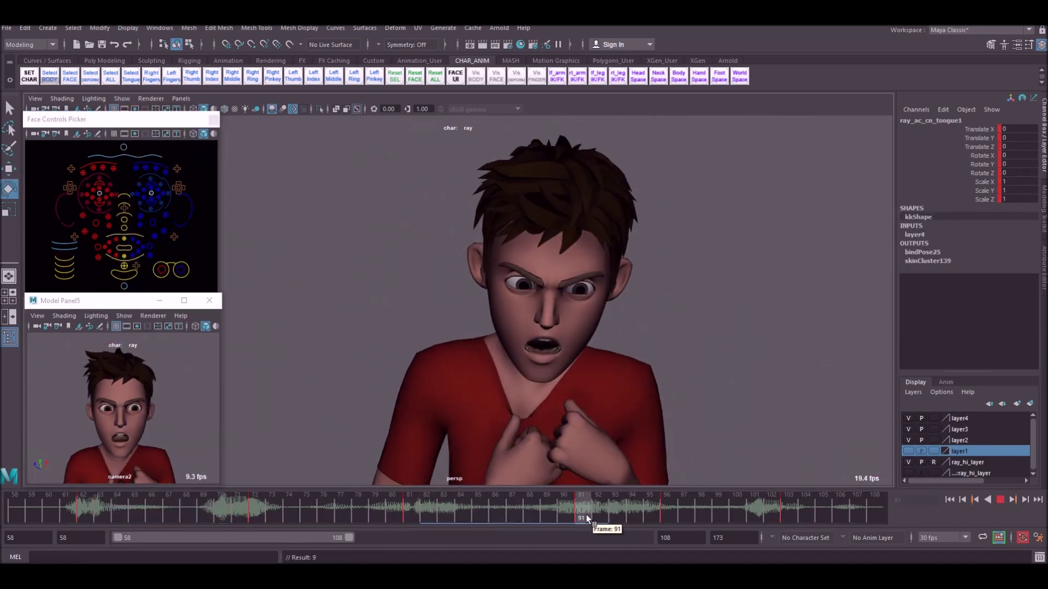
Review the tongue motion from about frame 93 to 101, and pick a lower tongue control in the face picker
left_click_drag(610, 513, 747, 512)
key("q")
left_click(72, 269)
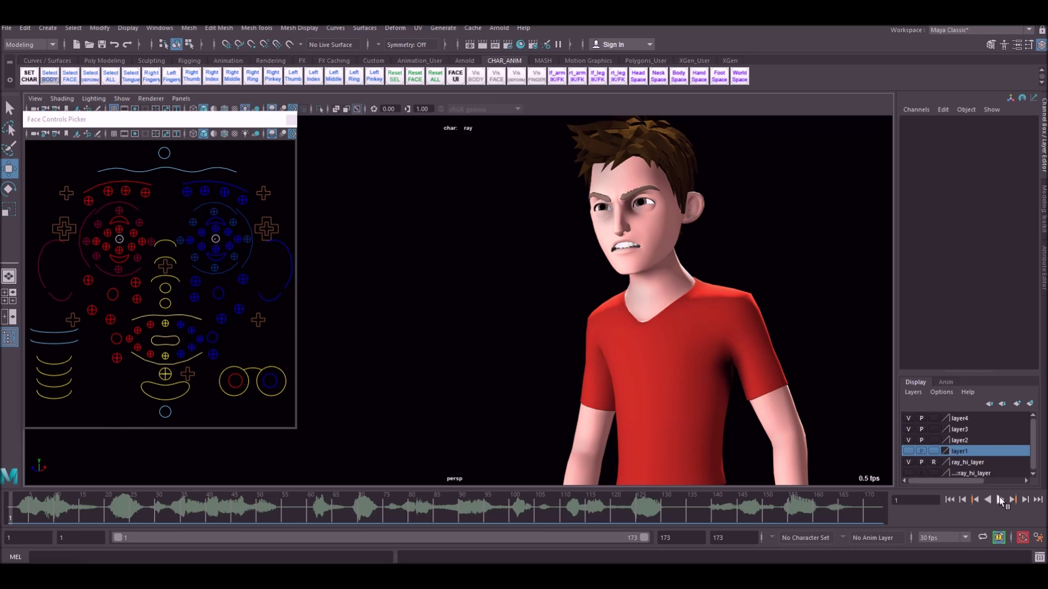
Play the complete animation across frames 1 to 173 to review the finished performance, and return to frame 1
left_click(997, 500)
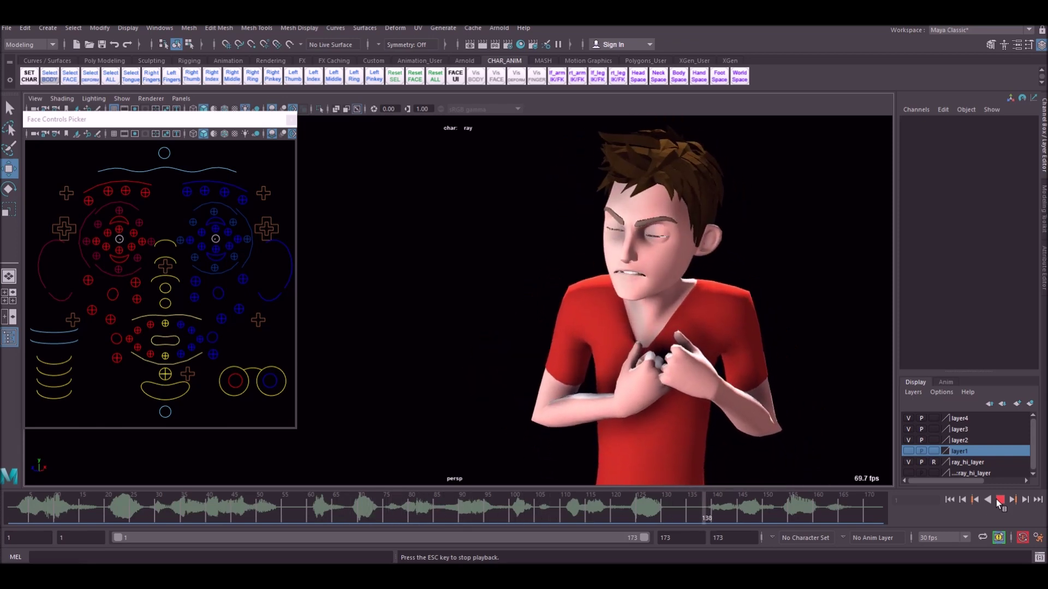
left_click(997, 499)
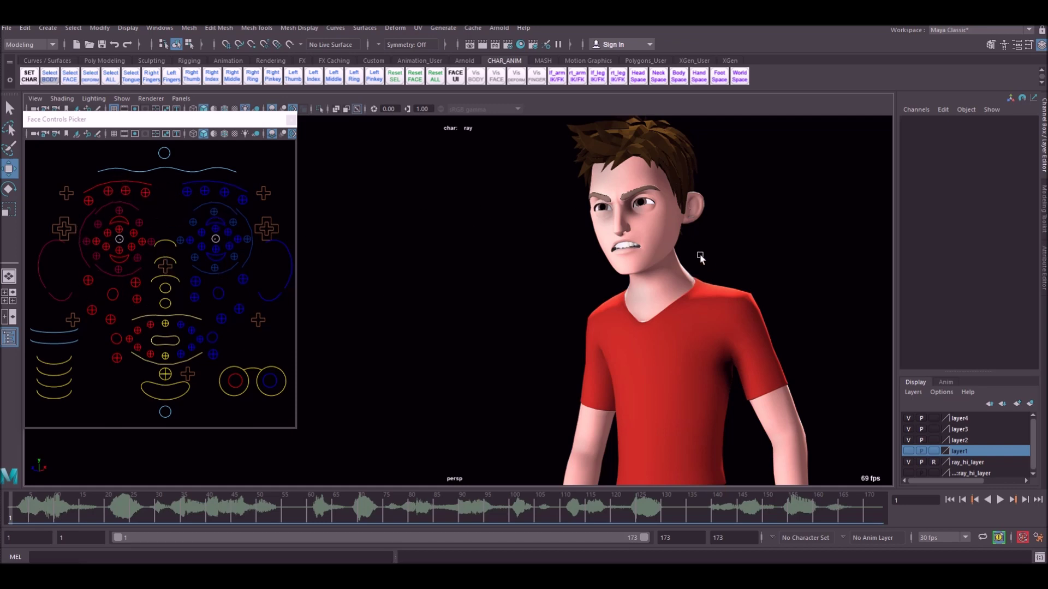
left_click_drag(156, 506, 2, 479)
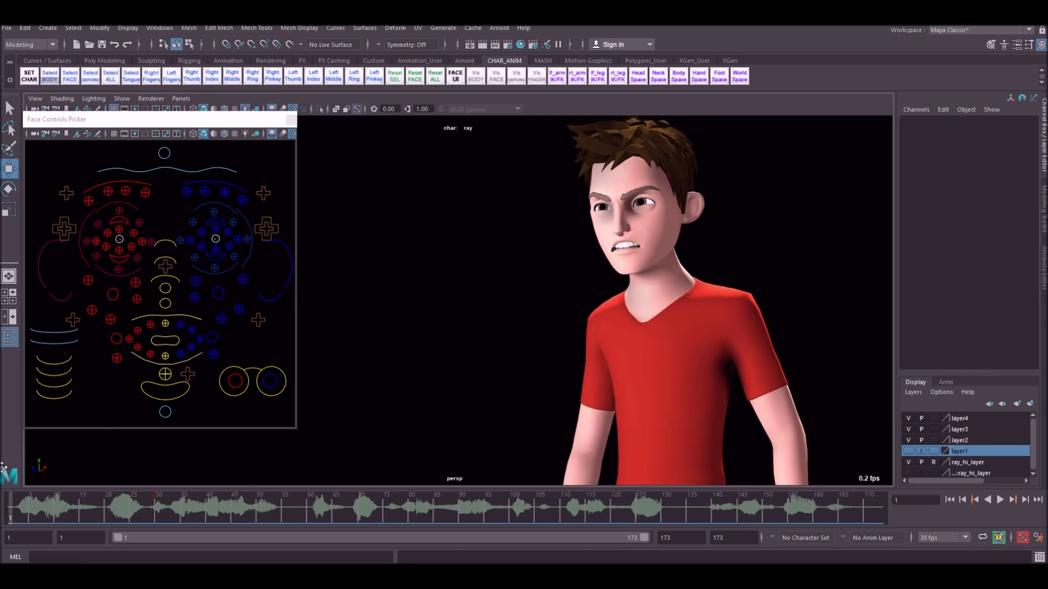